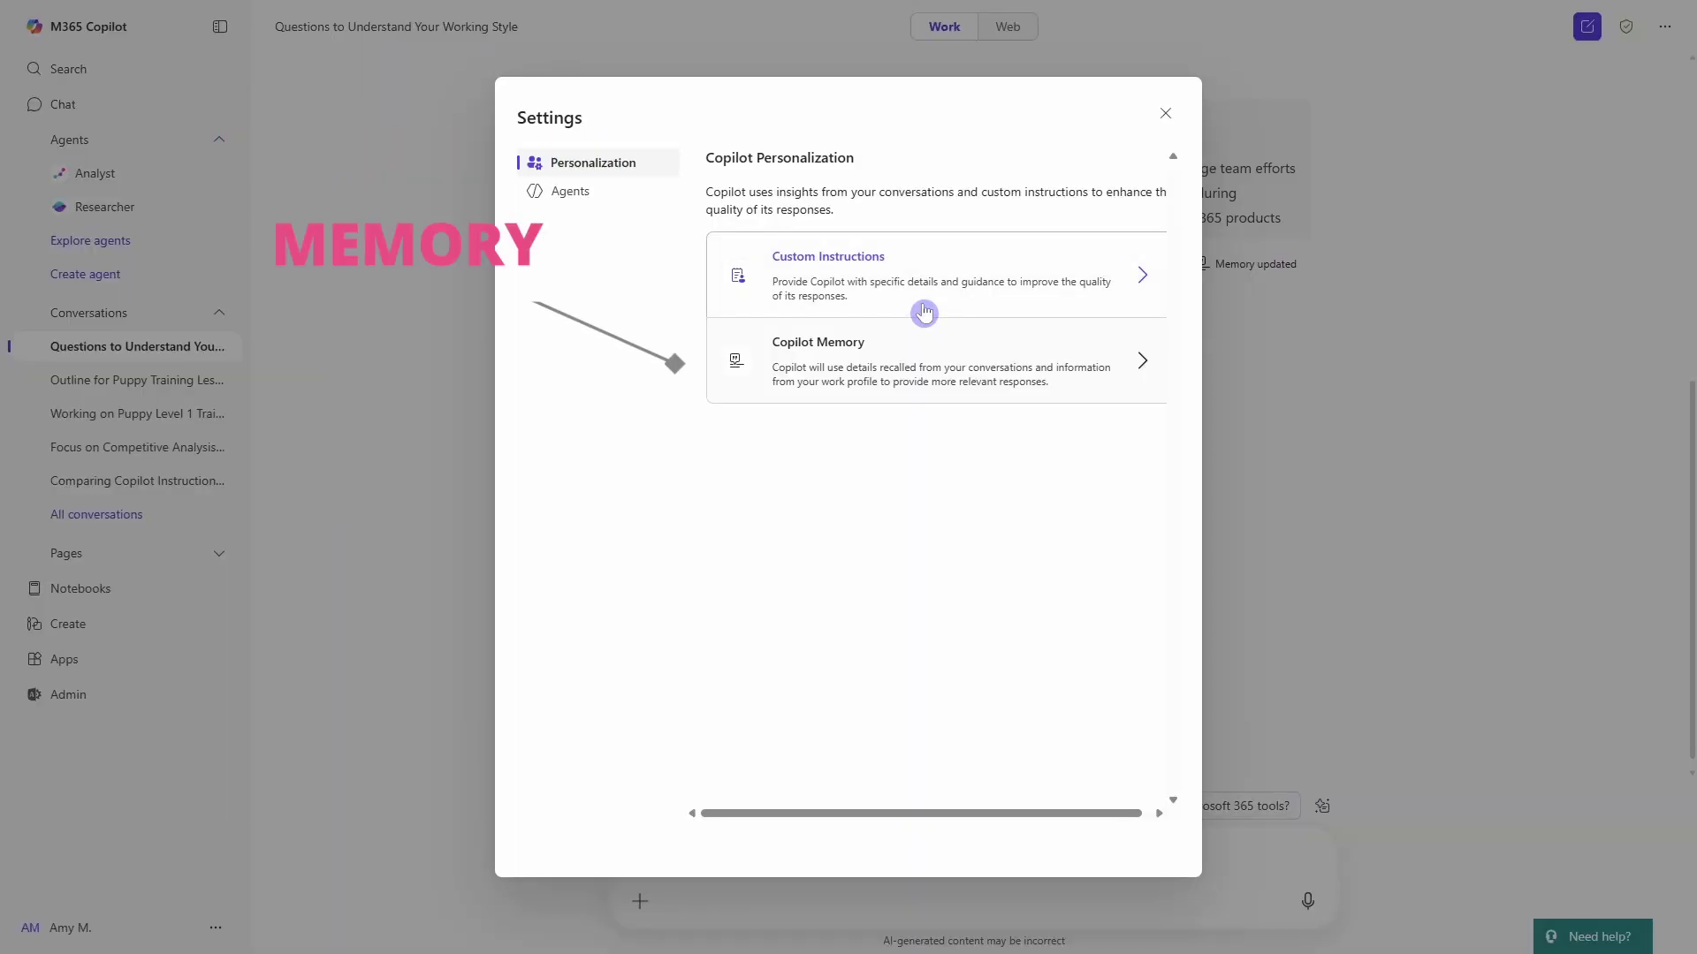
- Preview the Custom Instructions and Copilot draft instructions pages, ending on an empty chat
{"action": "left_click", "coordinate": [923, 312]}
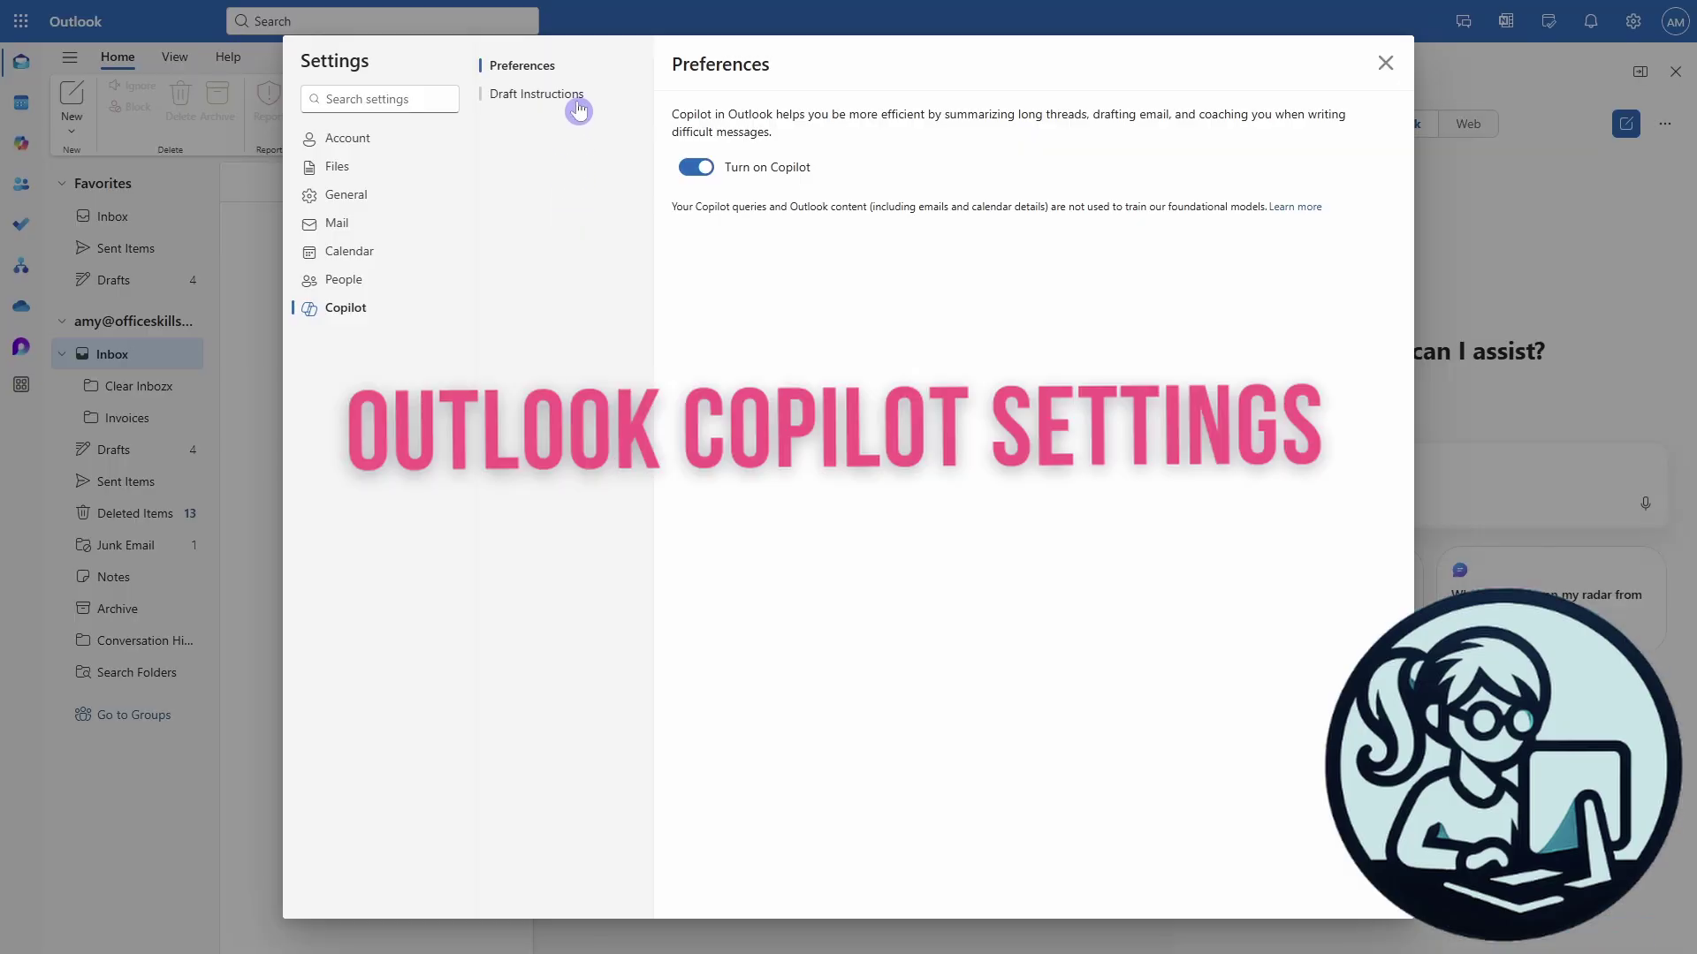
{"action": "left_click", "coordinate": [576, 99]}
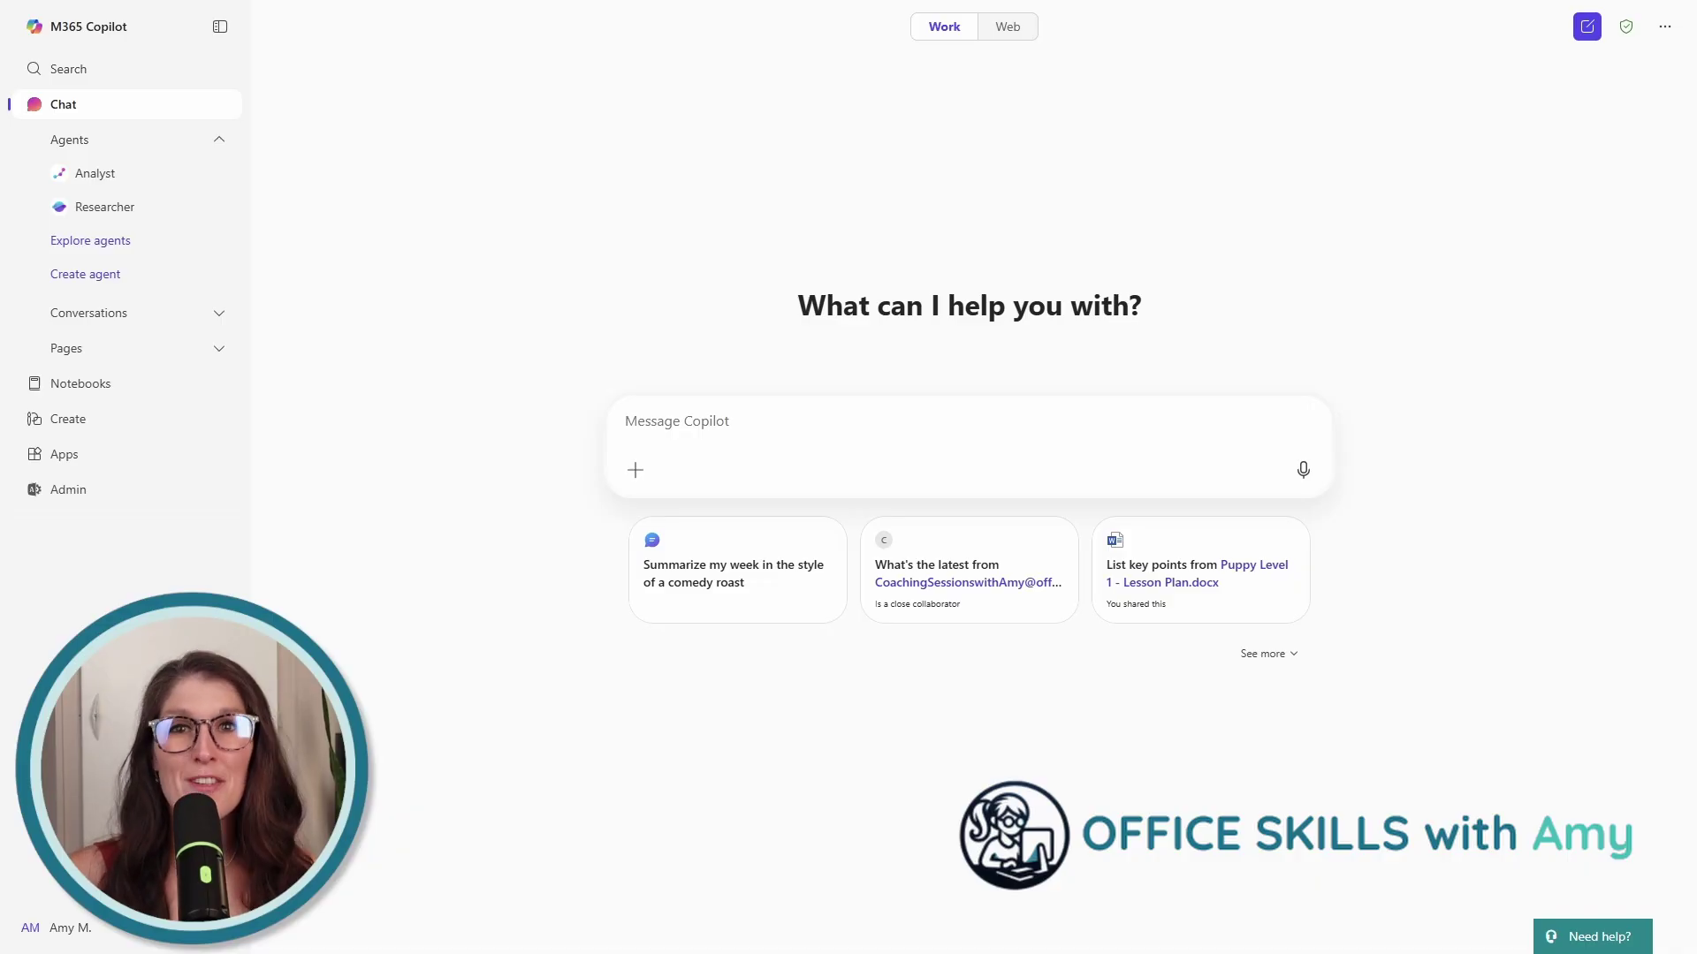
- Ask Copilot to 'remember that I'm working on puppy level 1' and check the saved memory
{"action": "left_click", "coordinate": [833, 418]}
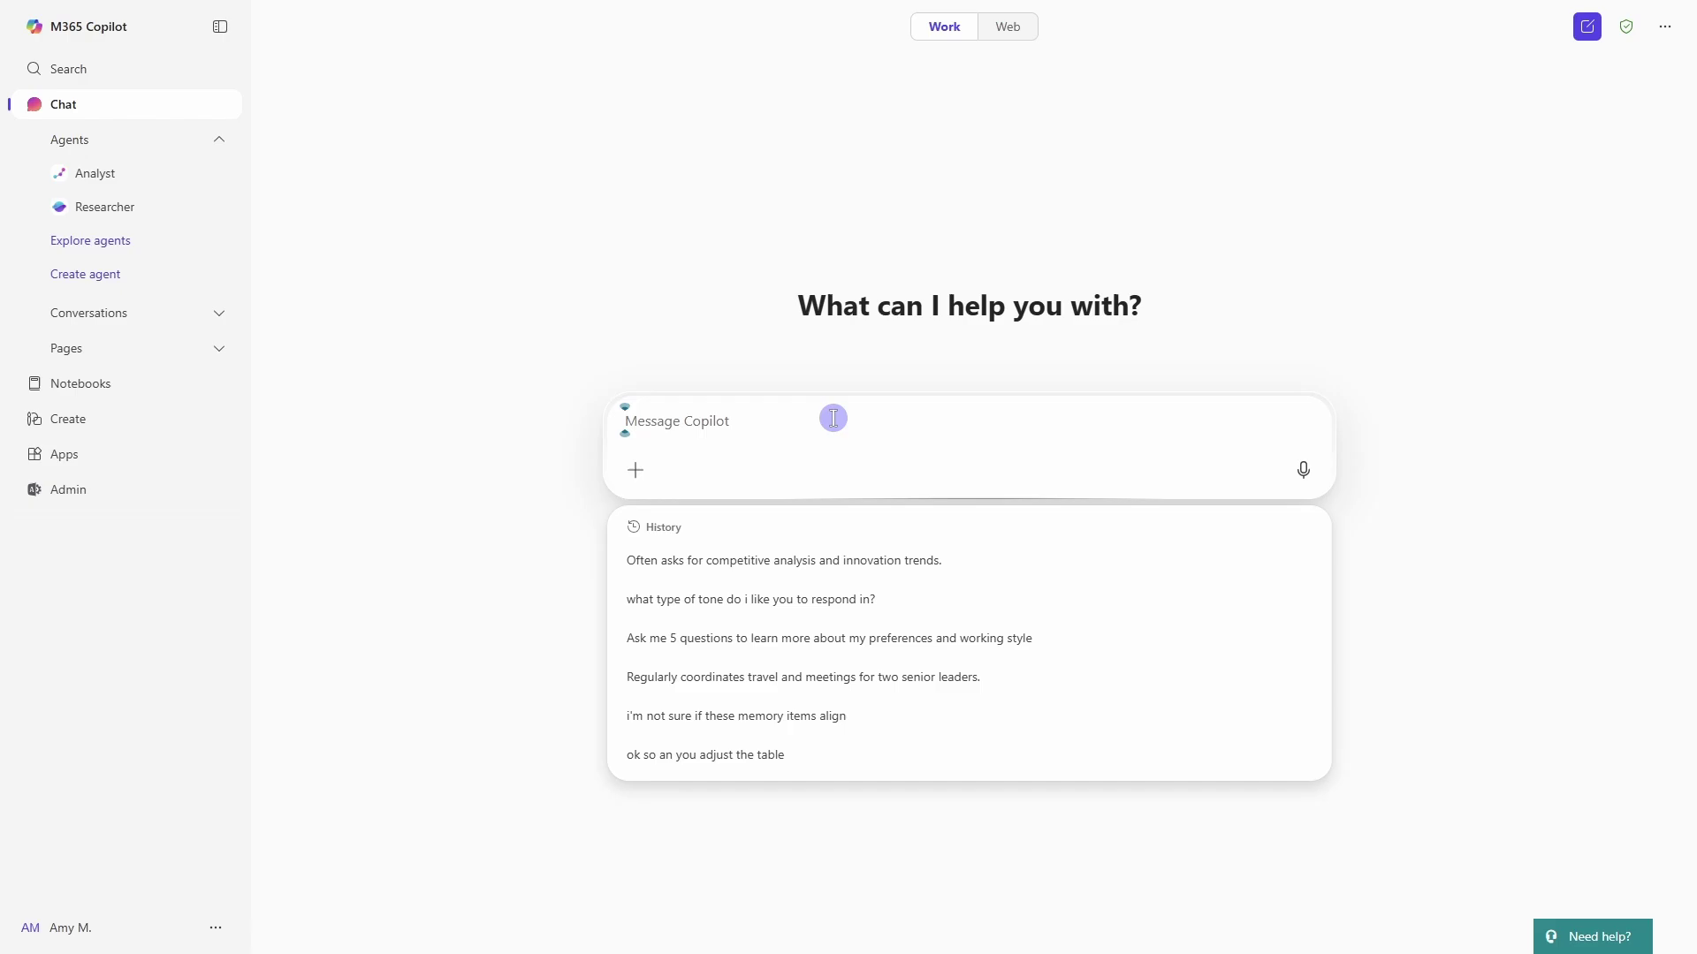
{"action": "type", "text": "remember that I'm working on puppy level 1"}
{"action": "key", "text": "Return"}
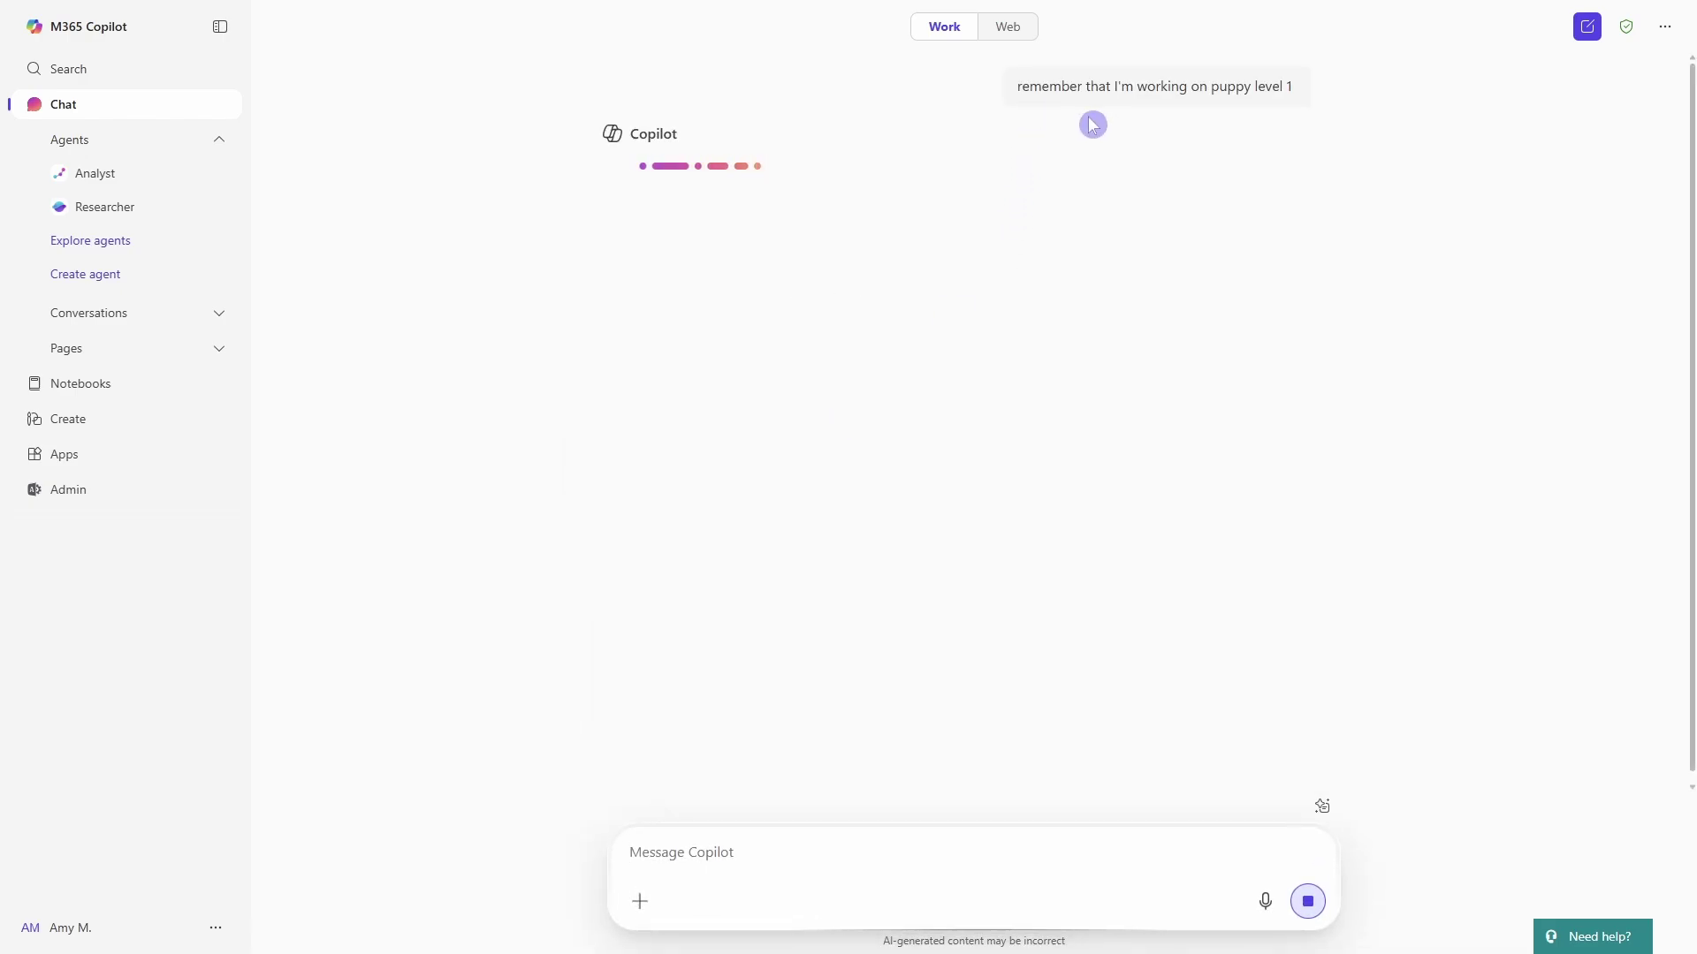
{"action": "left_click", "coordinate": [1315, 133]}
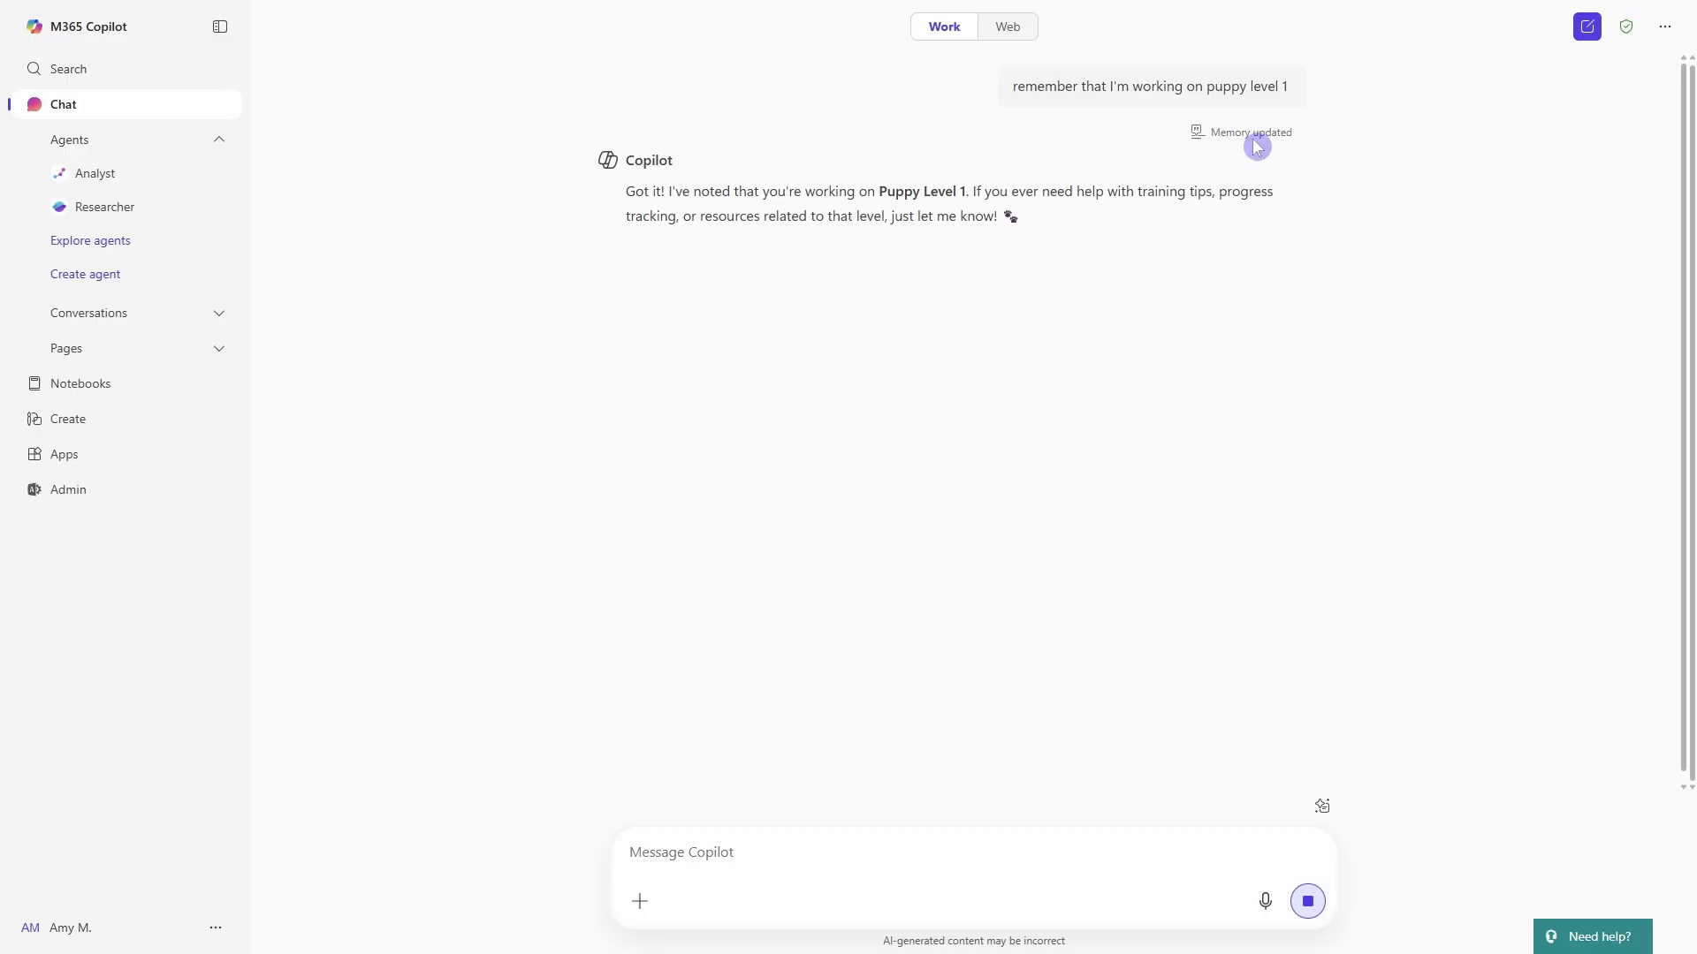
{"action": "left_click", "coordinate": [1253, 166]}
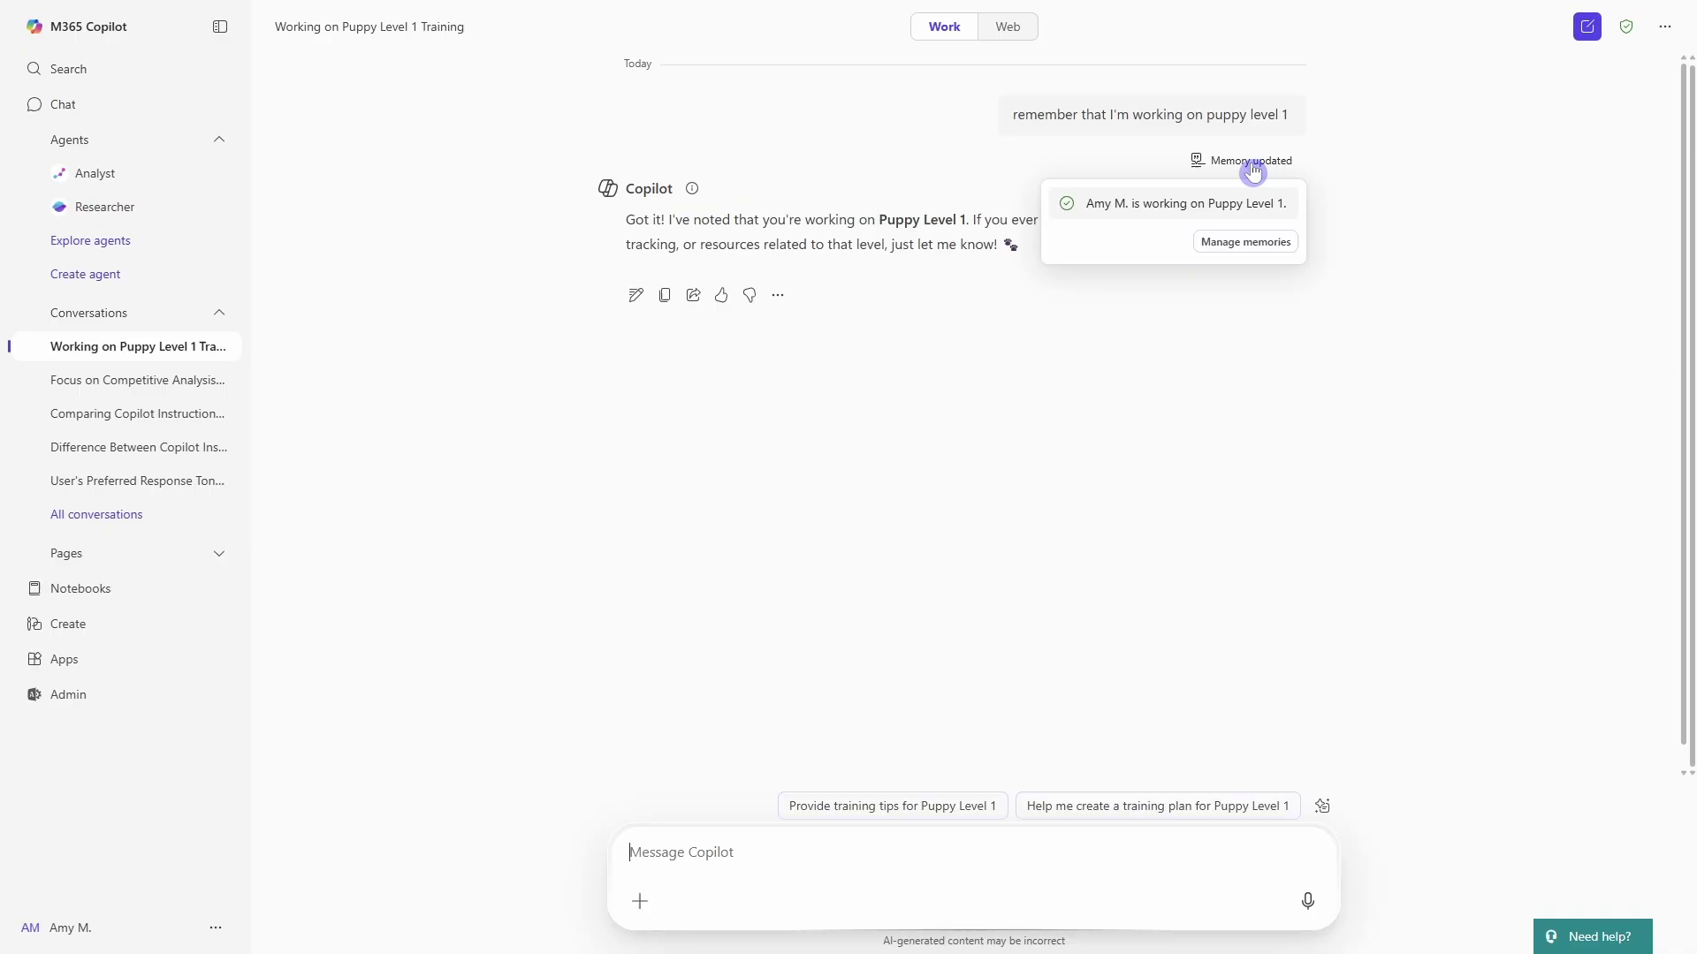
{"action": "left_click", "coordinate": [1308, 712]}
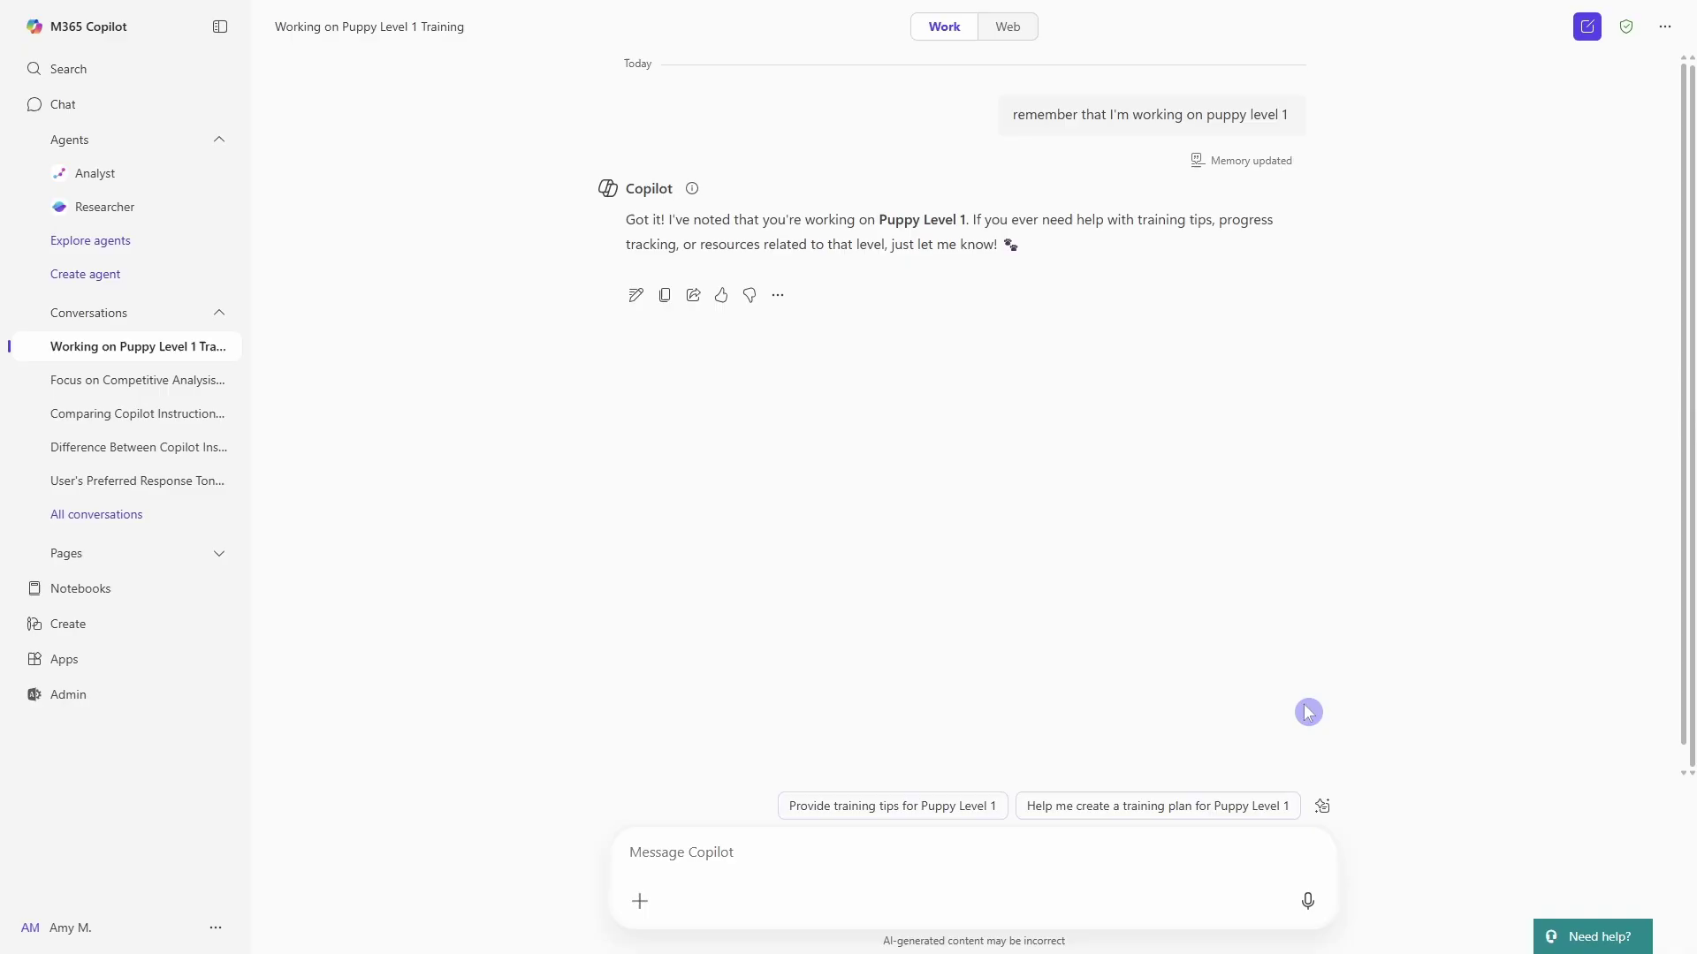
- Tell Copilot 'I prefer bullet points when working on lesson plans'
{"action": "left_click", "coordinate": [773, 887]}
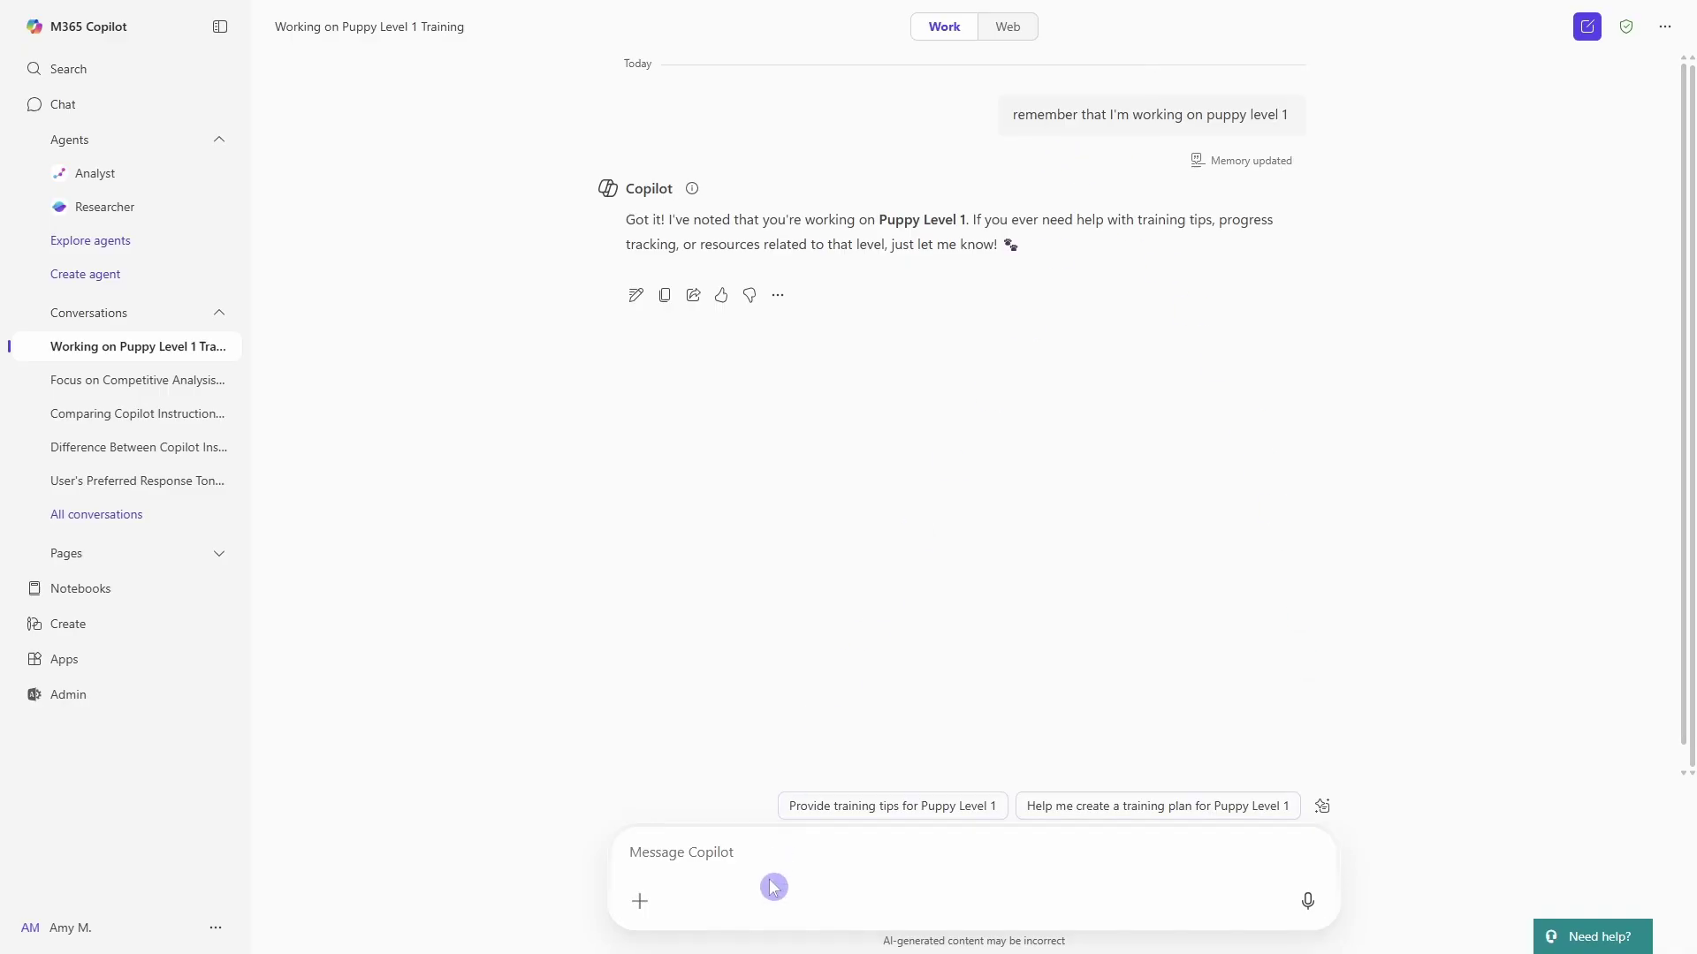
{"action": "type", "text": "I prefer bullet points when working on lesson plans"}
{"action": "key", "text": "Return"}
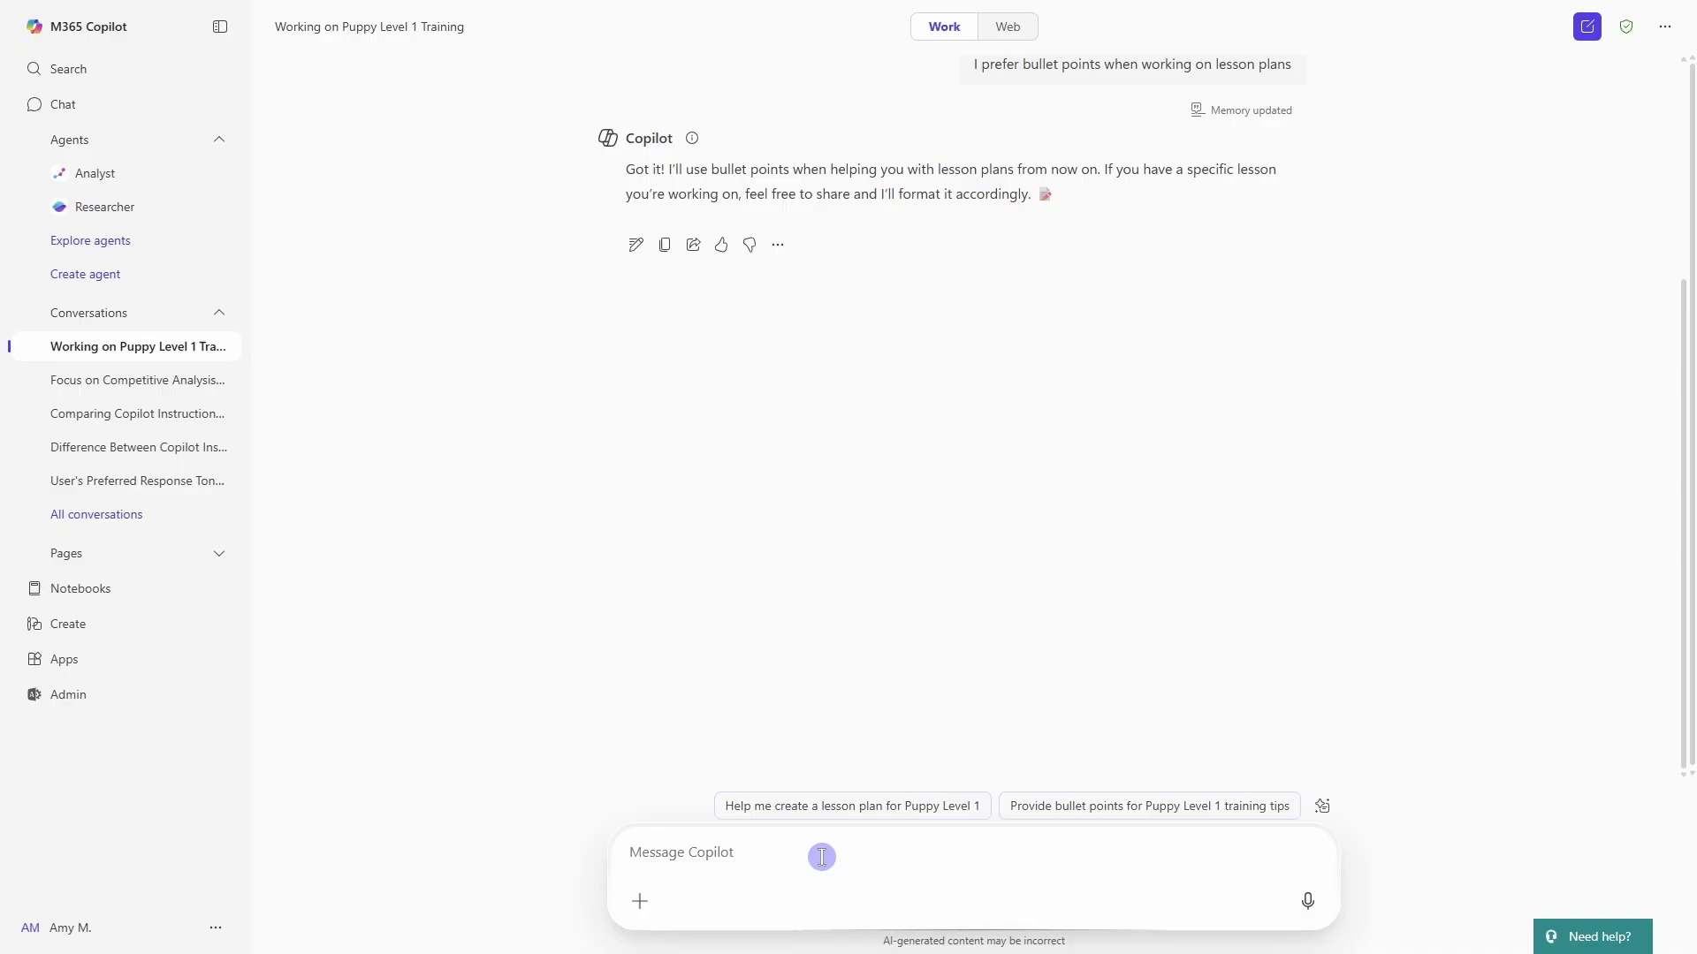
- Test the preference by sending 'put in bullet points'
{"action": "type", "text": "put in bullet points"}
{"action": "key", "text": "Return"}
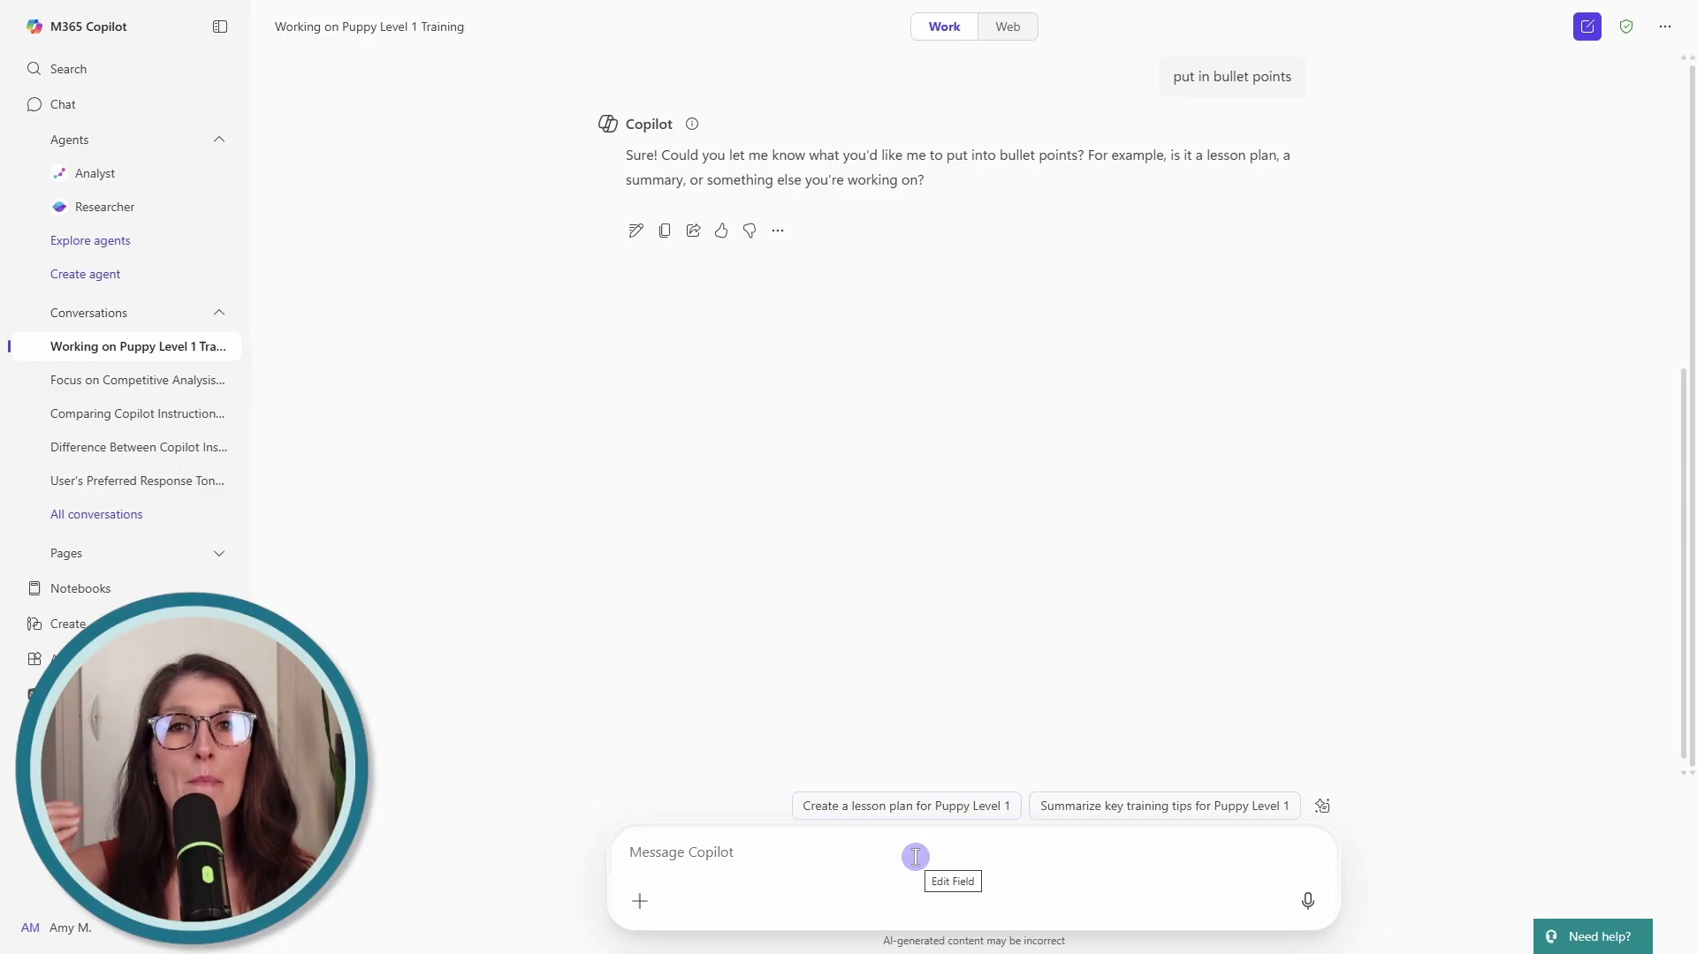
{"action": "mouse_move", "coordinate": [1216, 87]}
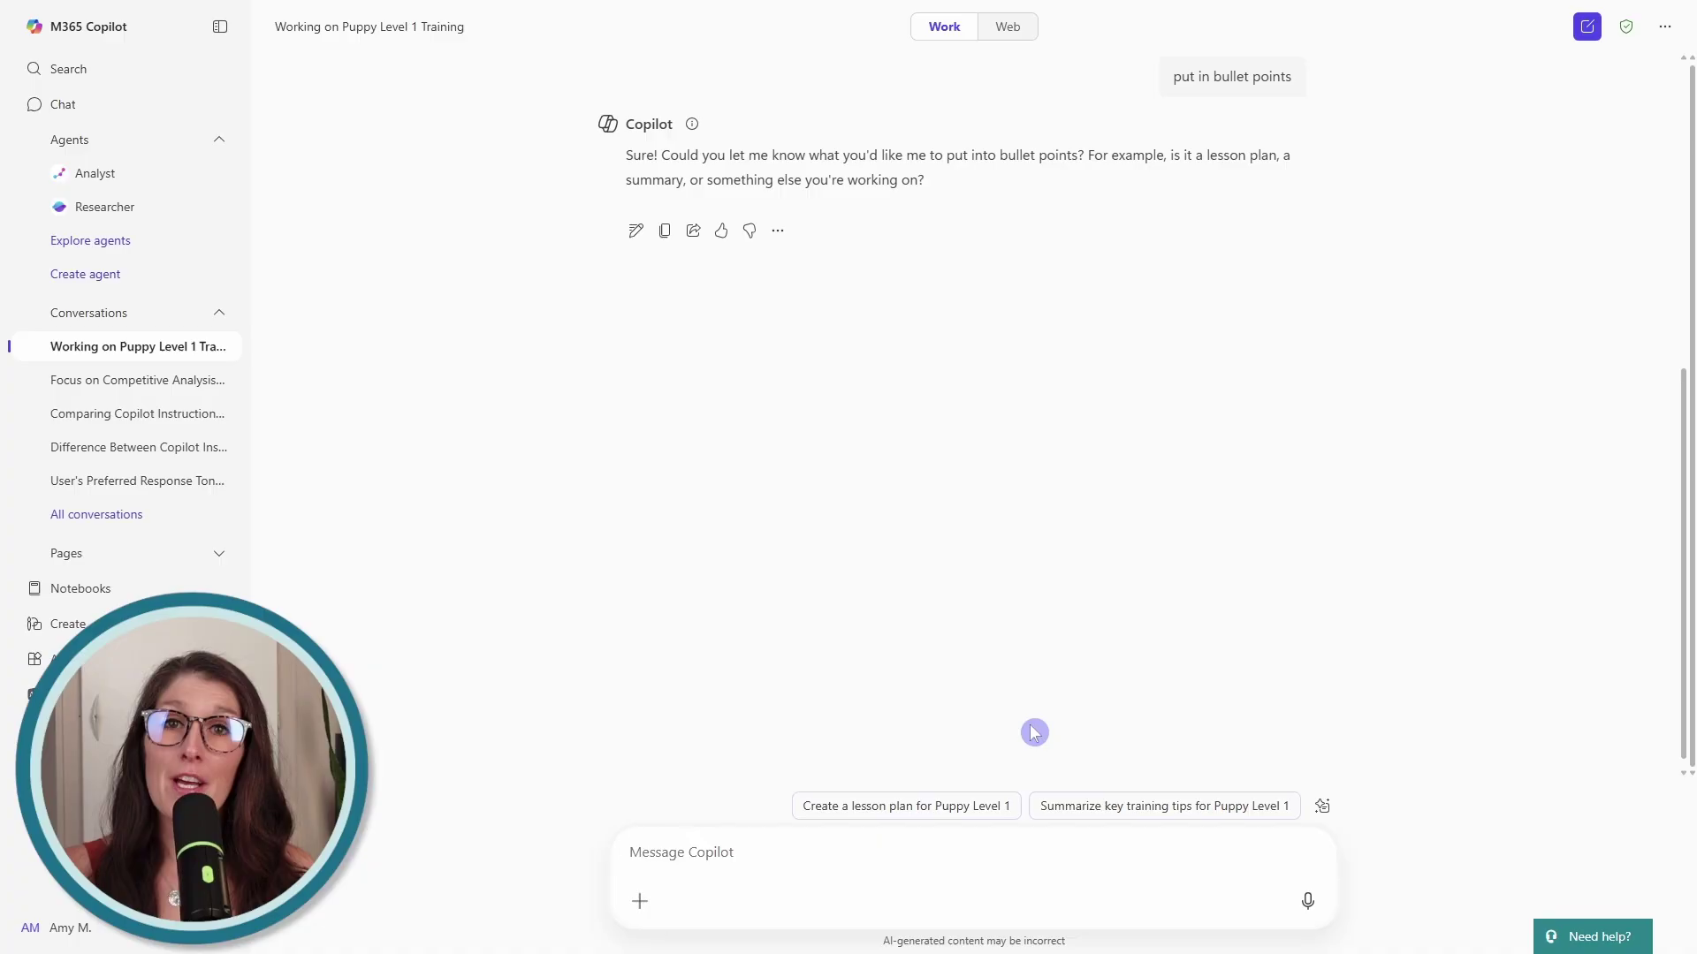
- In a new chat, send 'draft an outline for lesson 1' for a bulleted Lesson 1 outline
{"action": "left_click", "coordinate": [1588, 39]}
{"action": "left_click", "coordinate": [781, 424]}
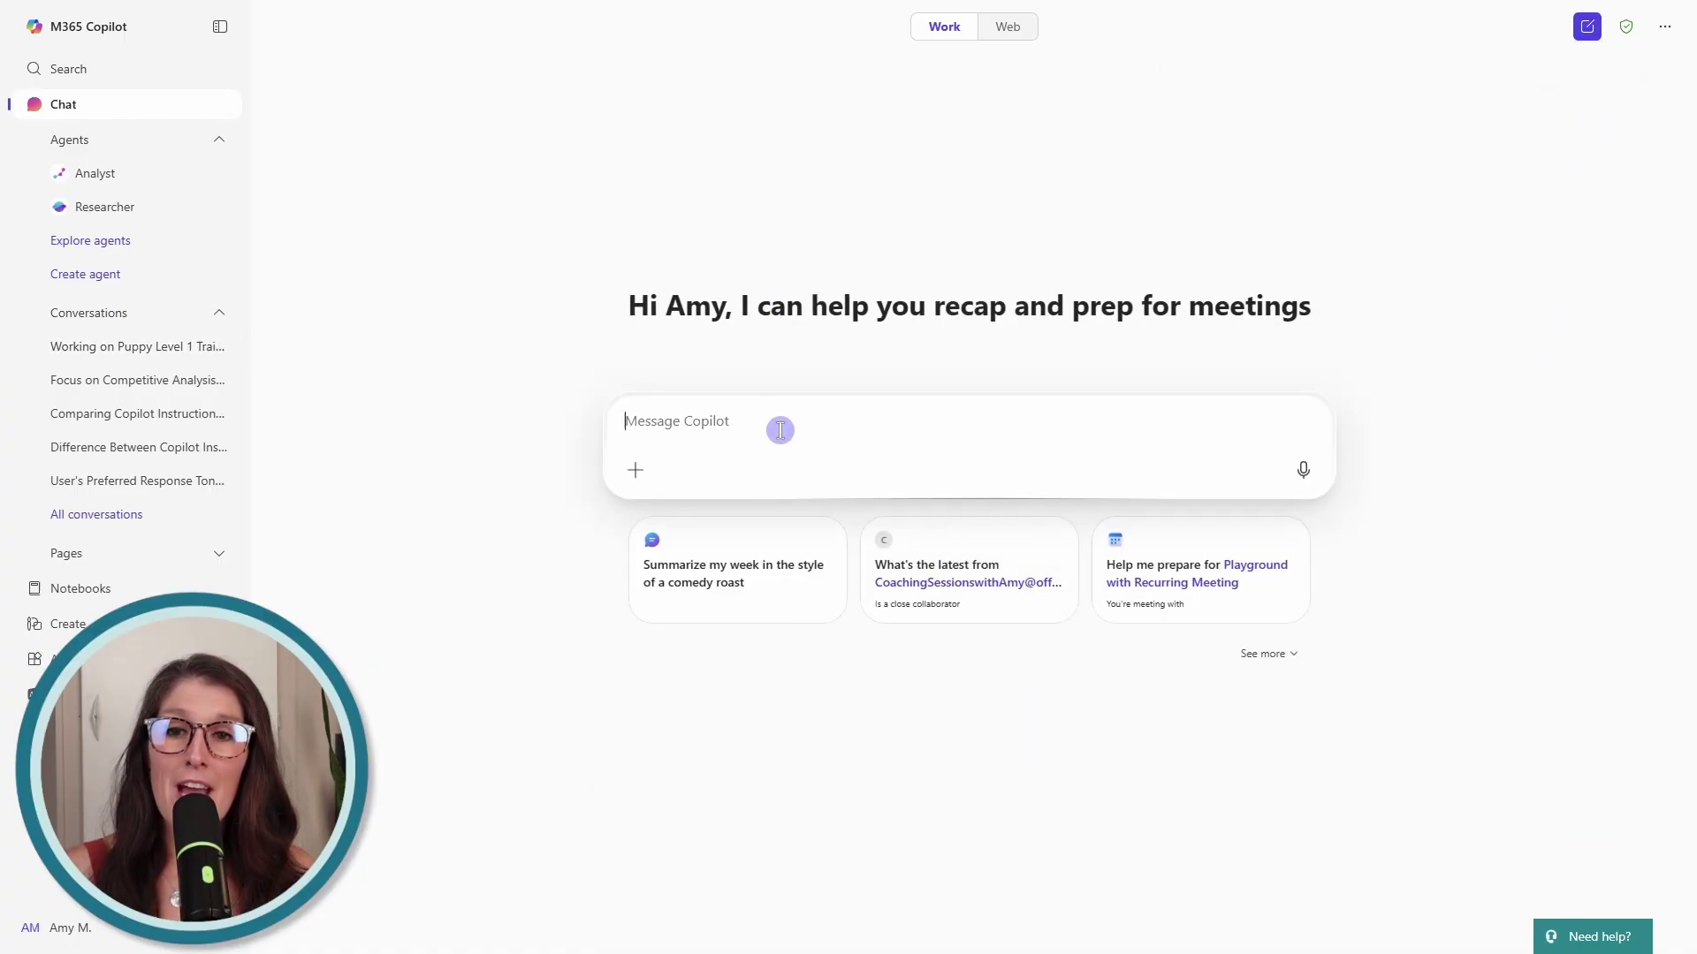
{"action": "left_click", "coordinate": [894, 362]}
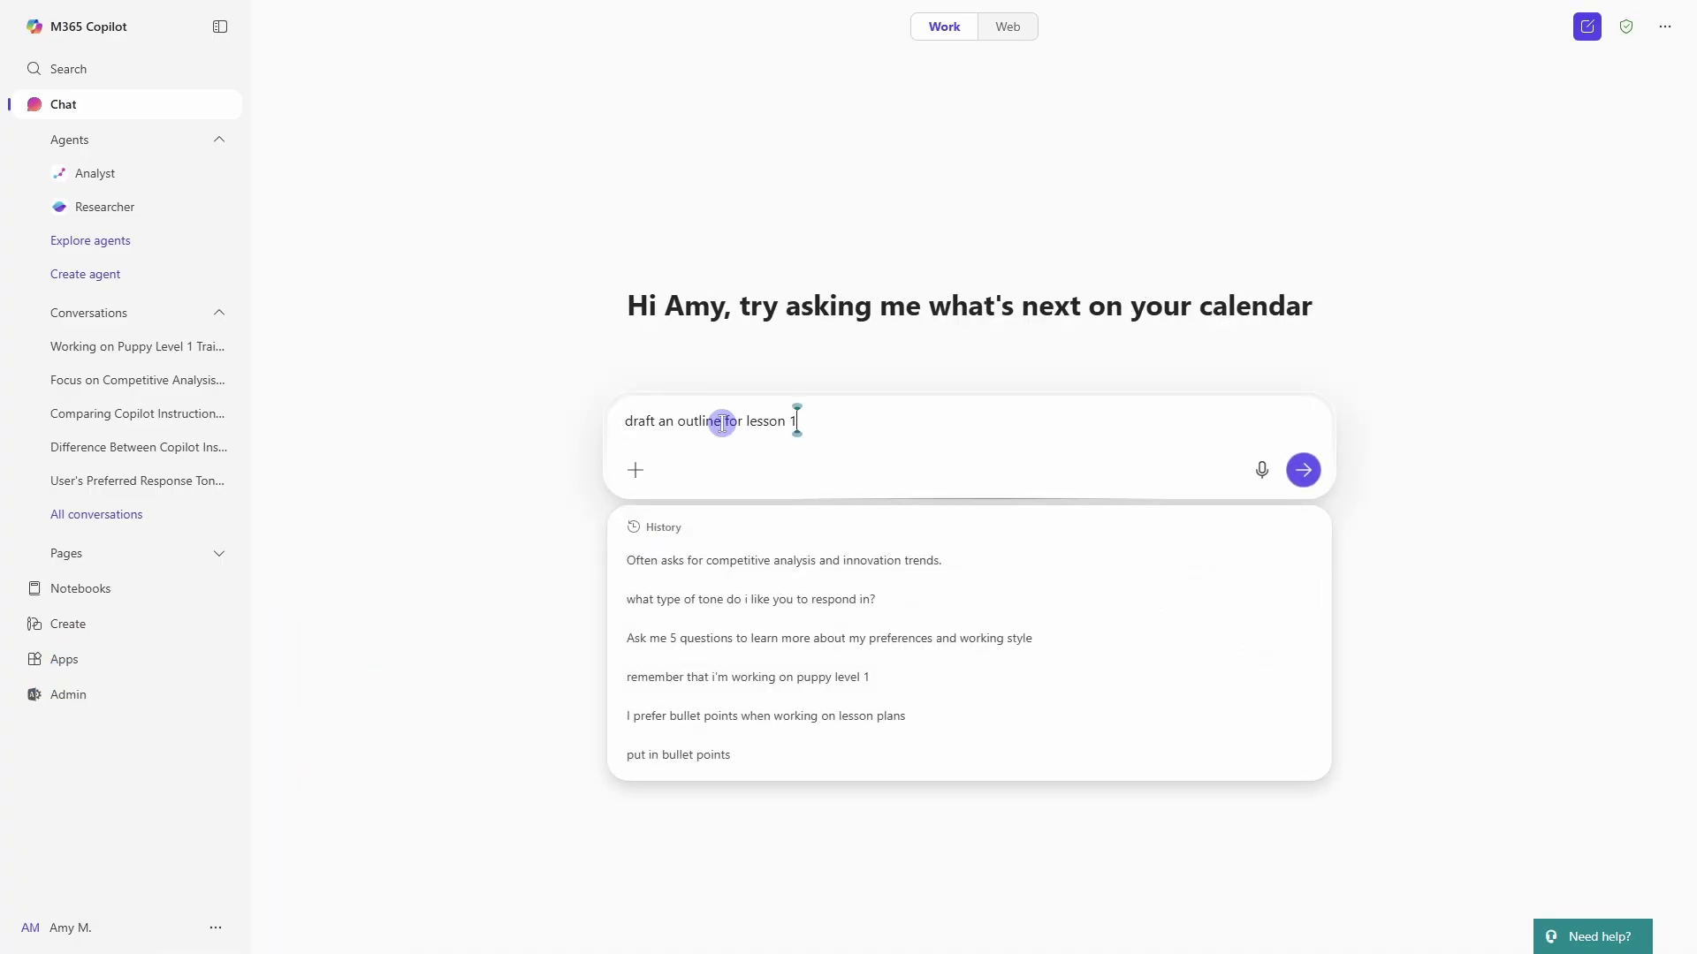
{"action": "key", "text": "Return"}
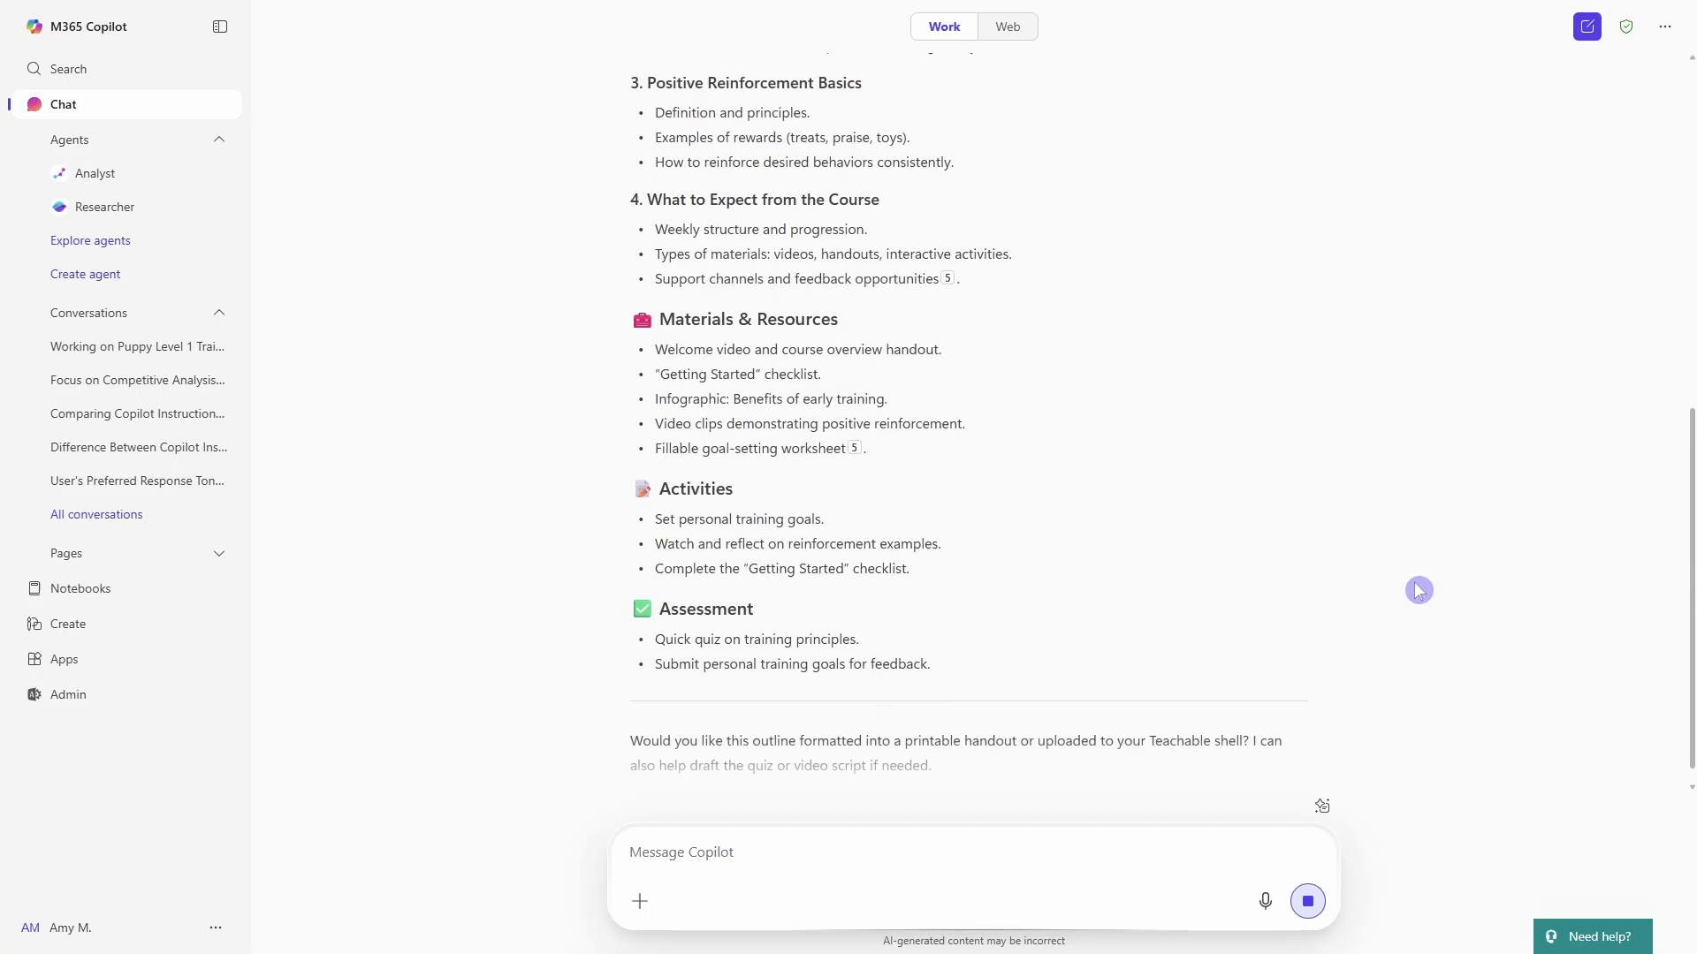
- In a new chat, ask Copilot to pose five questions about your working preferences
{"action": "left_click", "coordinate": [1590, 32]}
{"action": "type", "text": "Ask me 5 questions to learn more about my preferences and working style"}
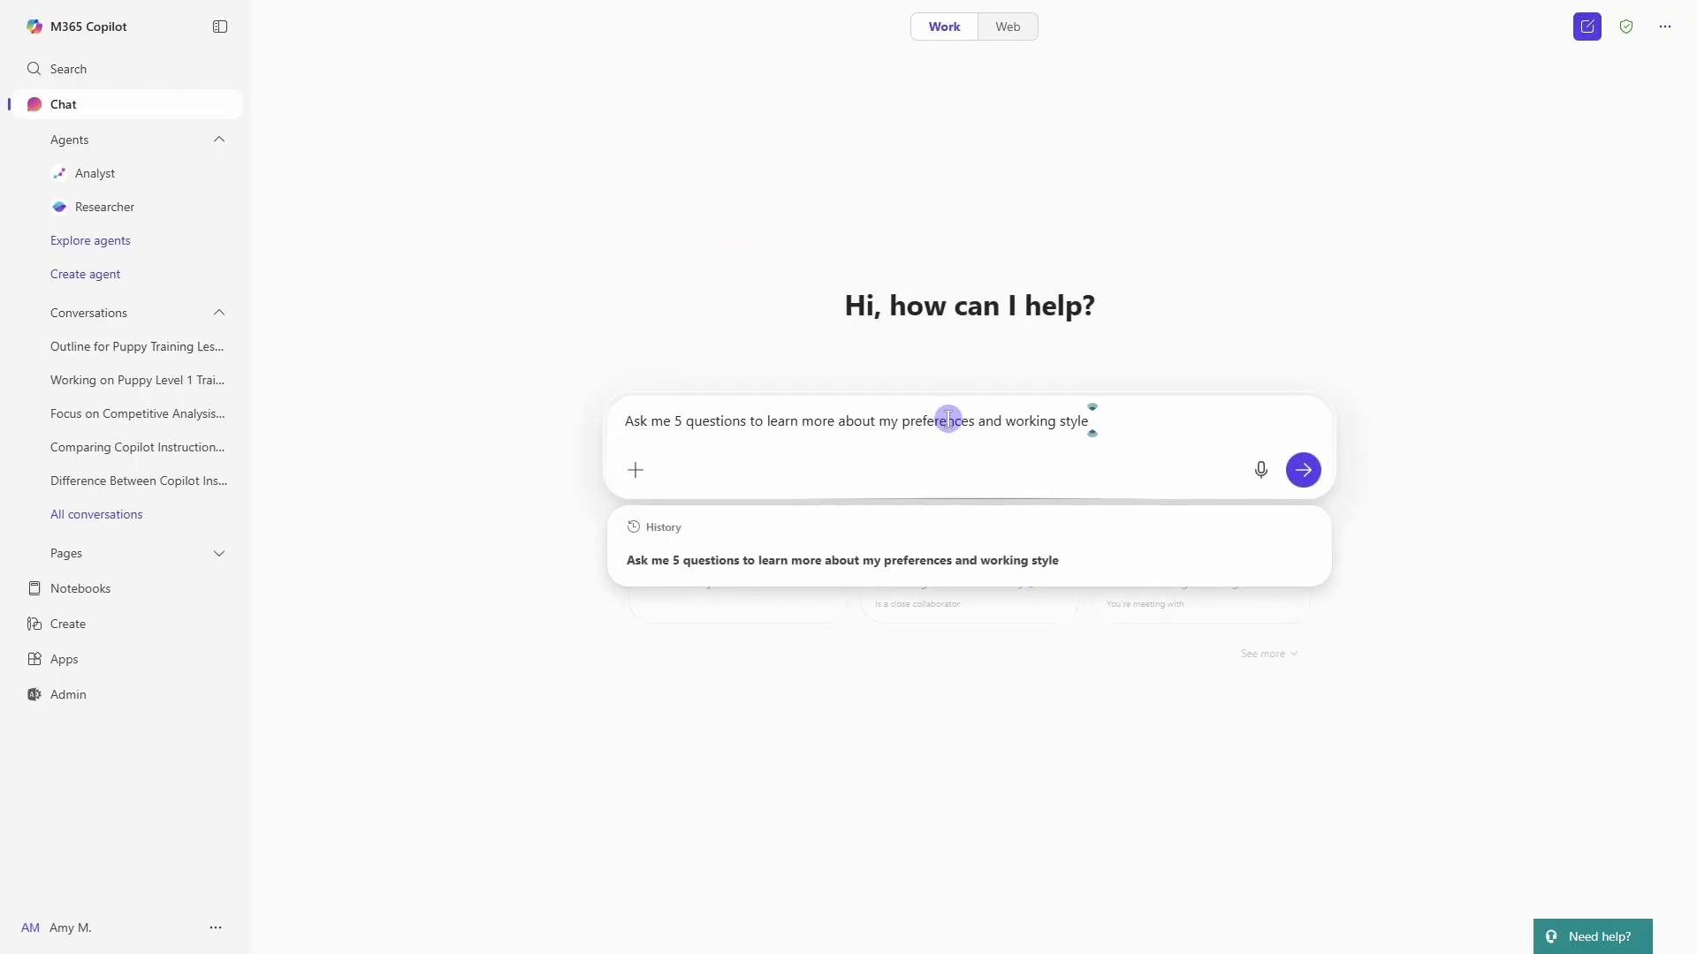
{"action": "key", "text": "Return"}
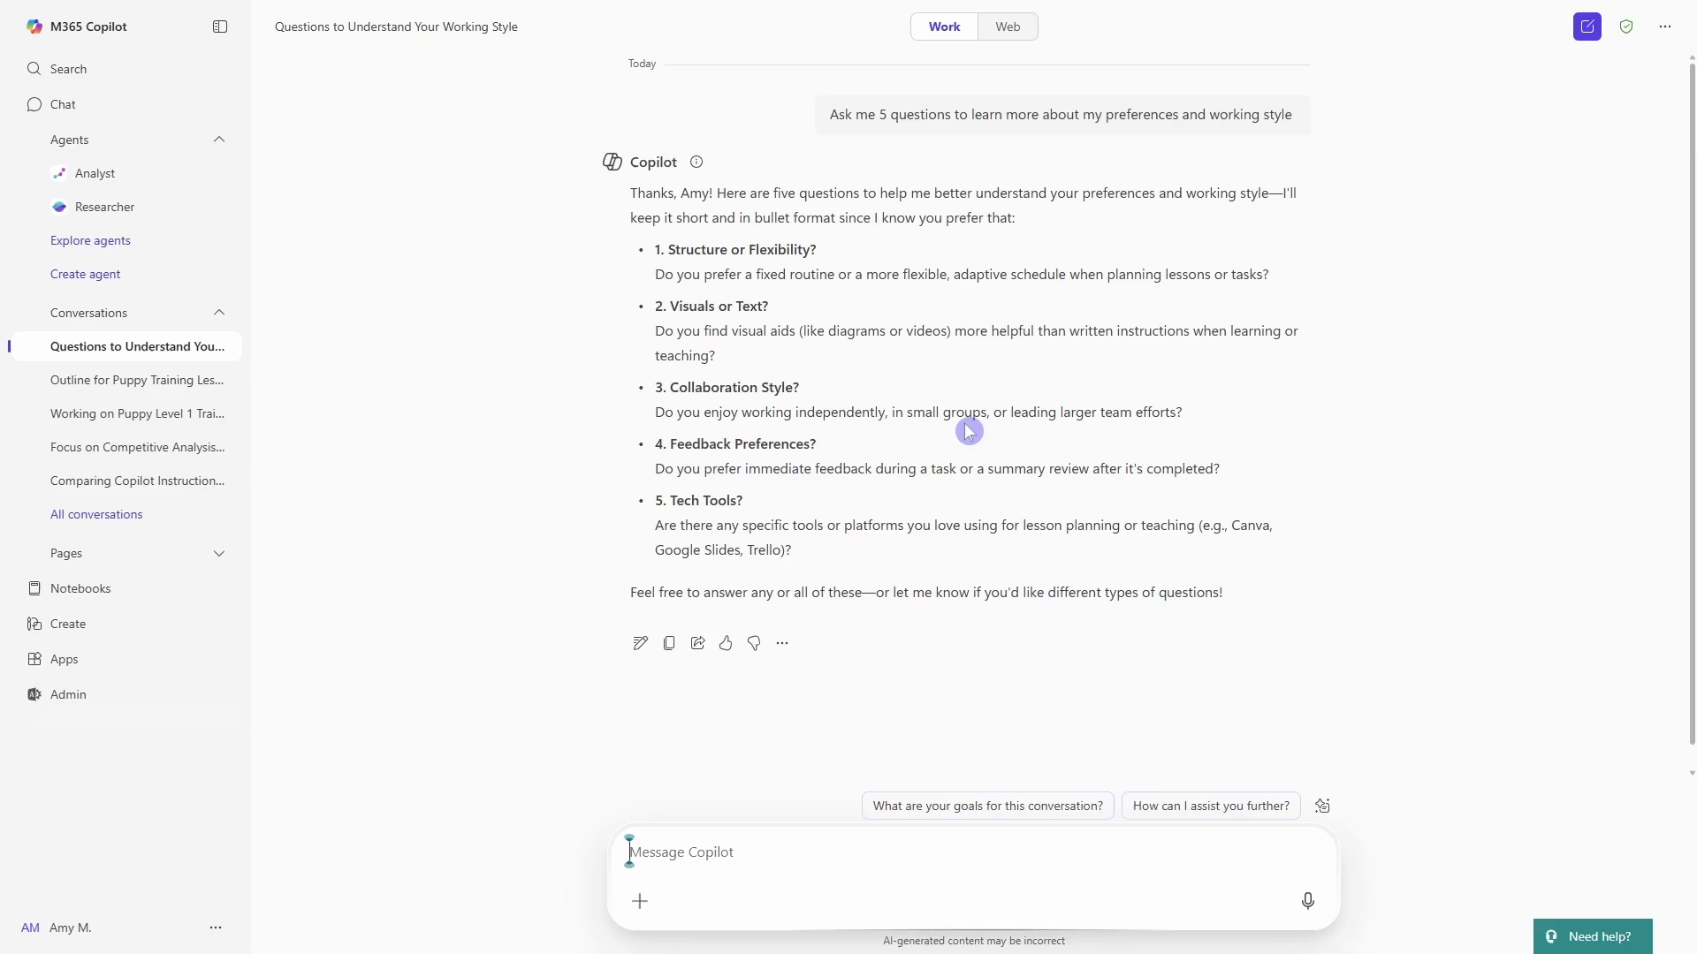
- Answer the five questions and open the resulting memory update
{"action": "type", "text": "flexible visual aids leading large team efforts feedback during Microsoft 365 products"}
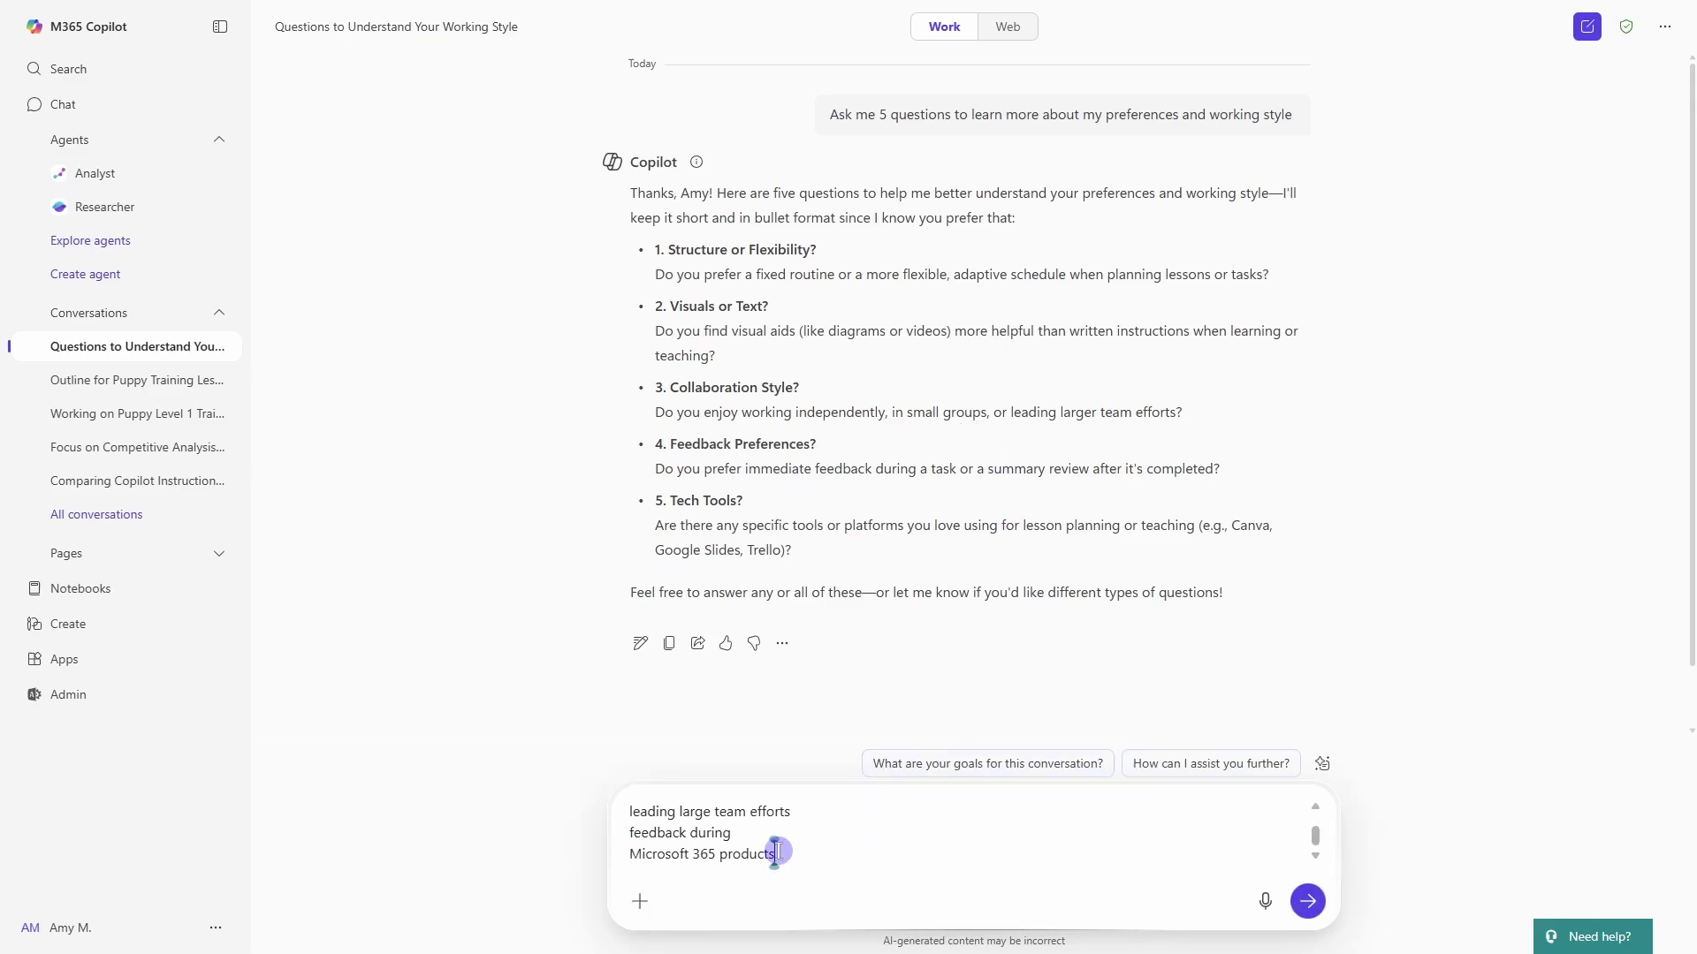
{"action": "key", "text": "Return"}
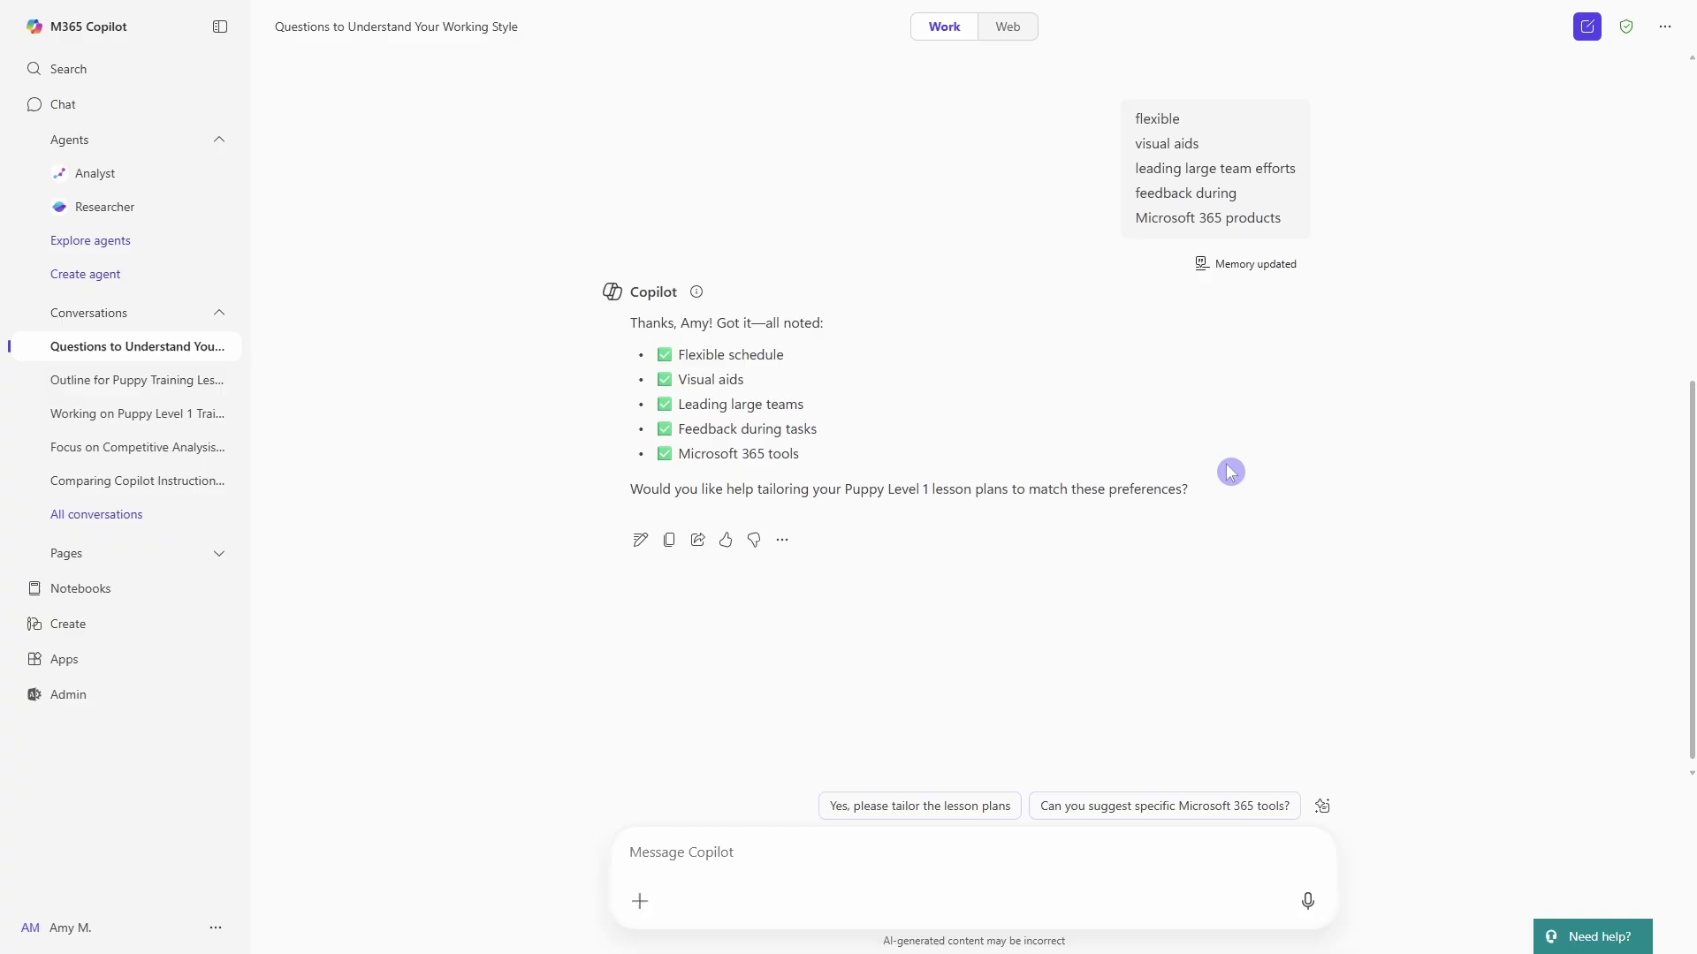
{"action": "left_click", "coordinate": [1246, 267]}
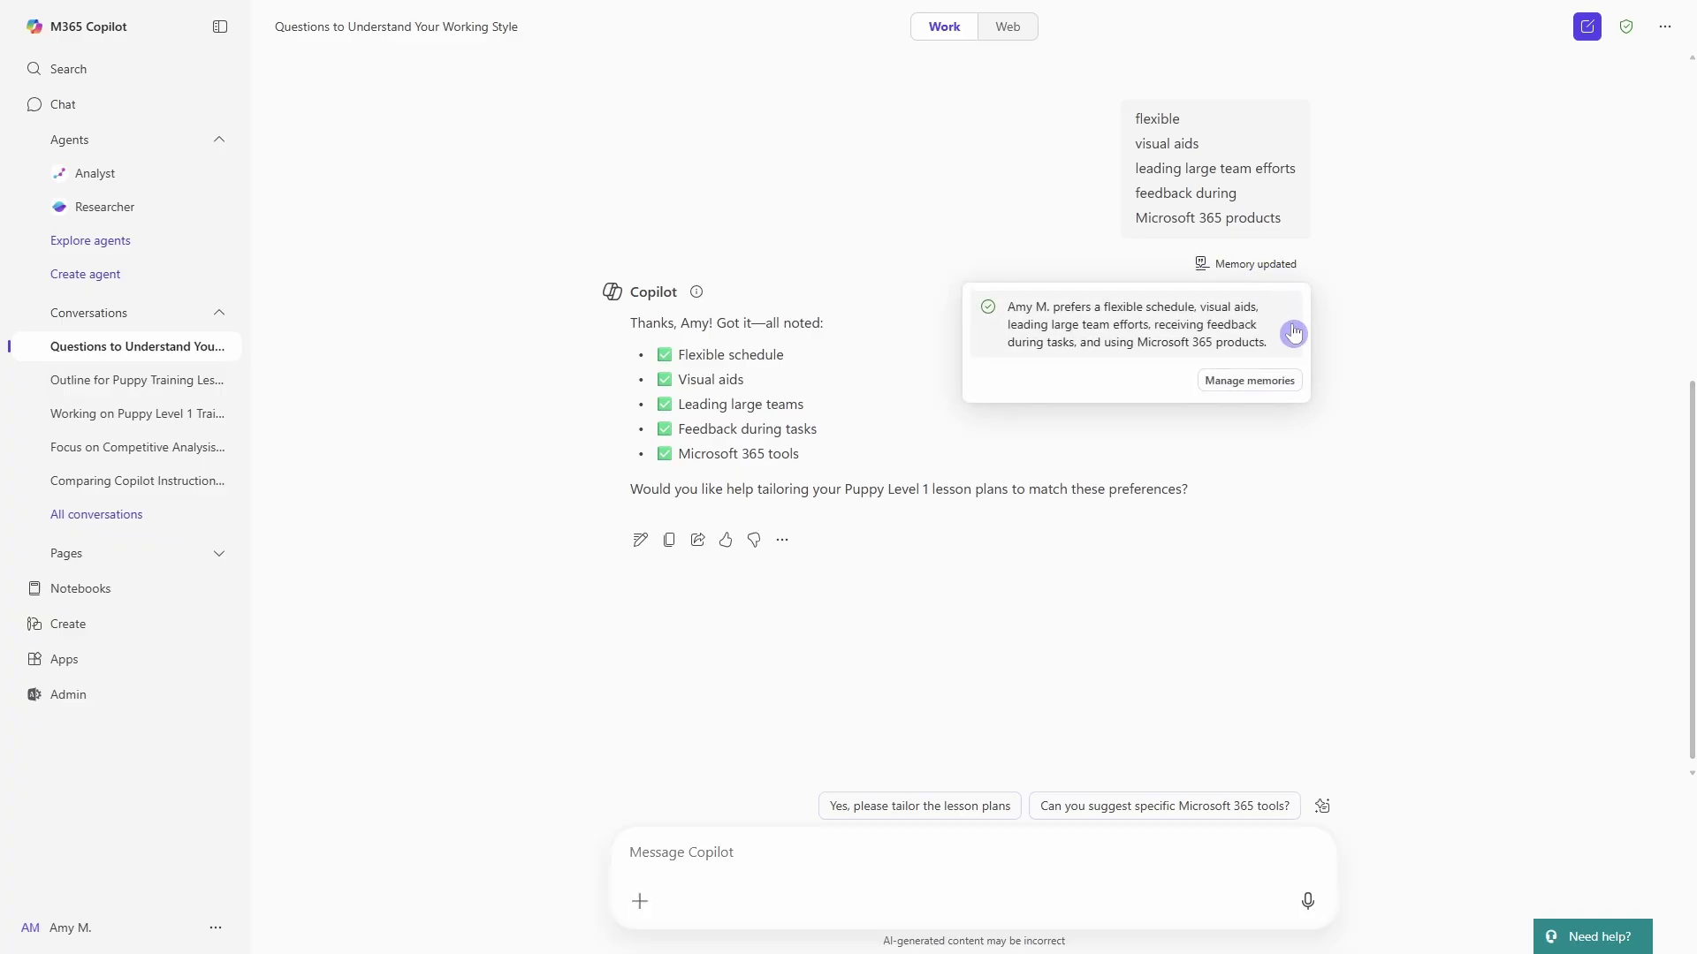
- Open the full saved-memory list, then toggle Copilot memory off and back on
{"action": "left_click", "coordinate": [1270, 387]}
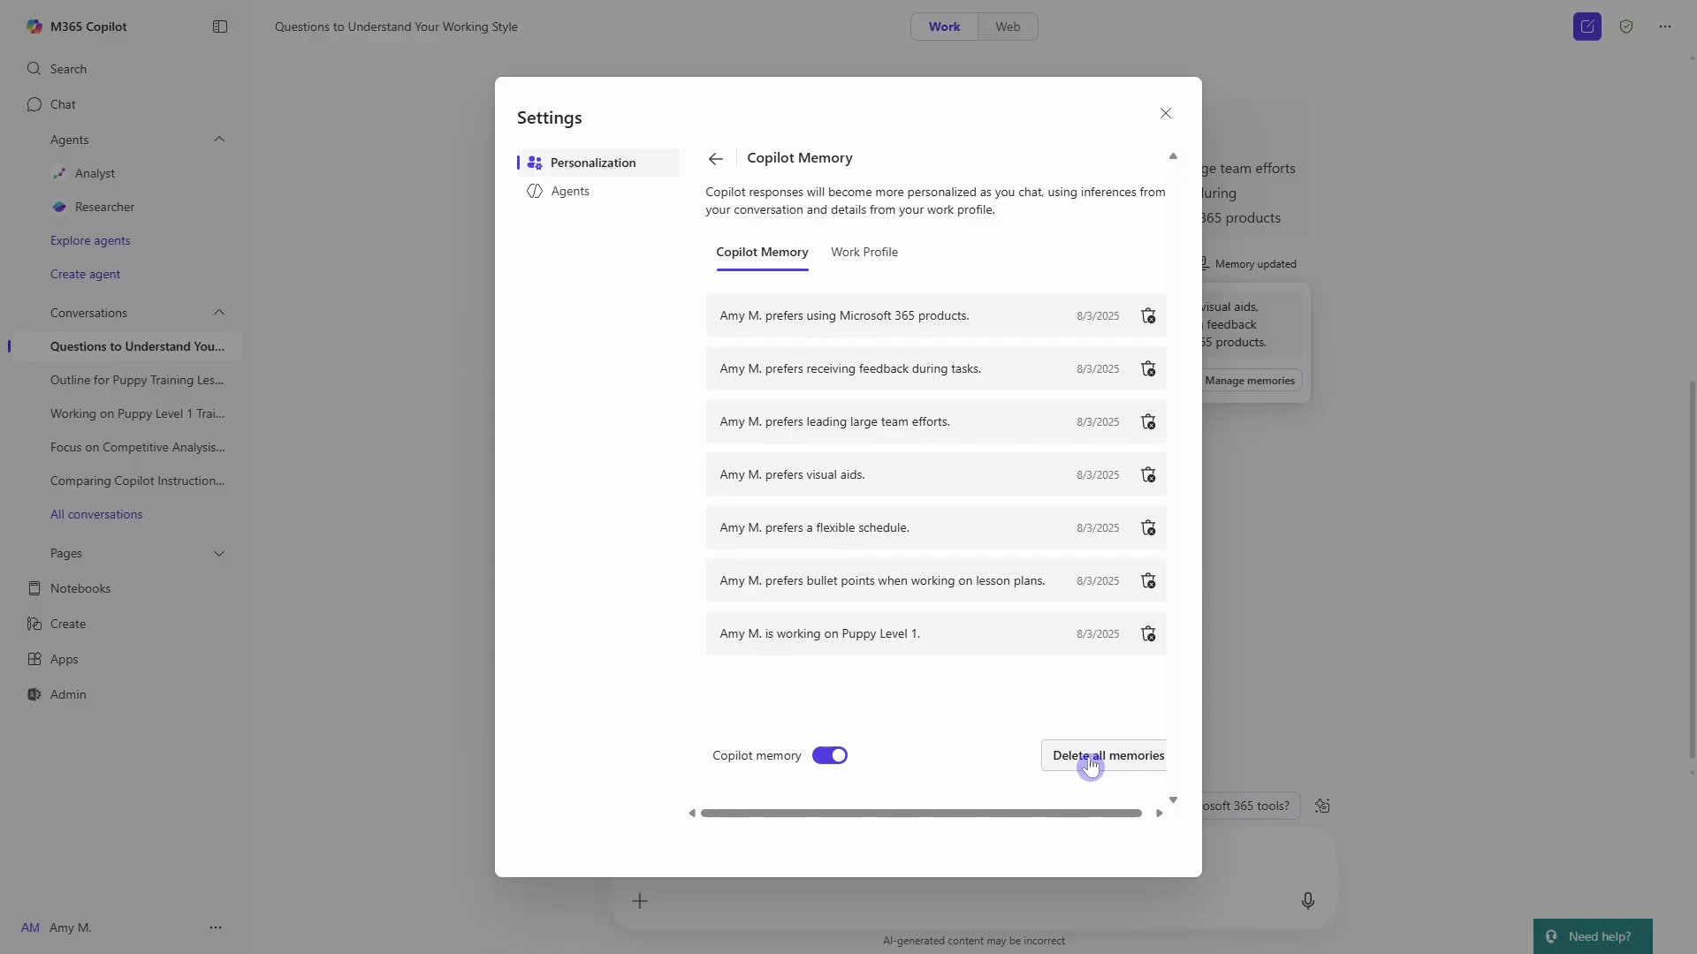
{"action": "left_click", "coordinate": [827, 758]}
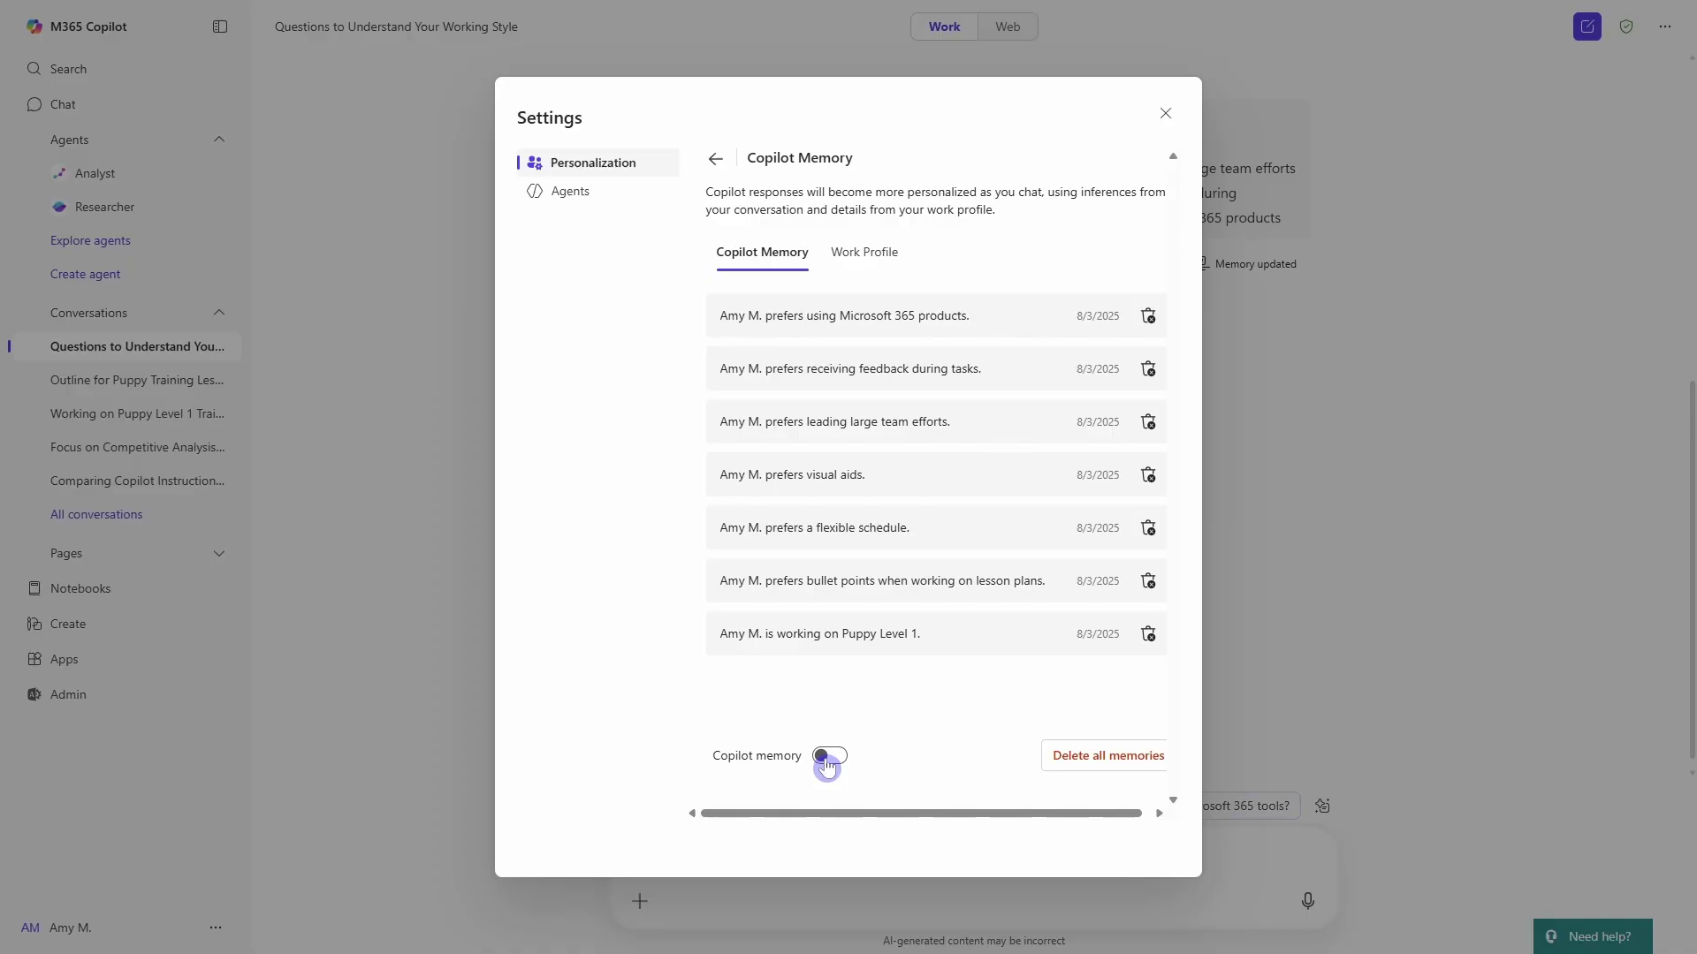
{"action": "left_click", "coordinate": [827, 762]}
{"action": "left_click", "coordinate": [883, 257]}
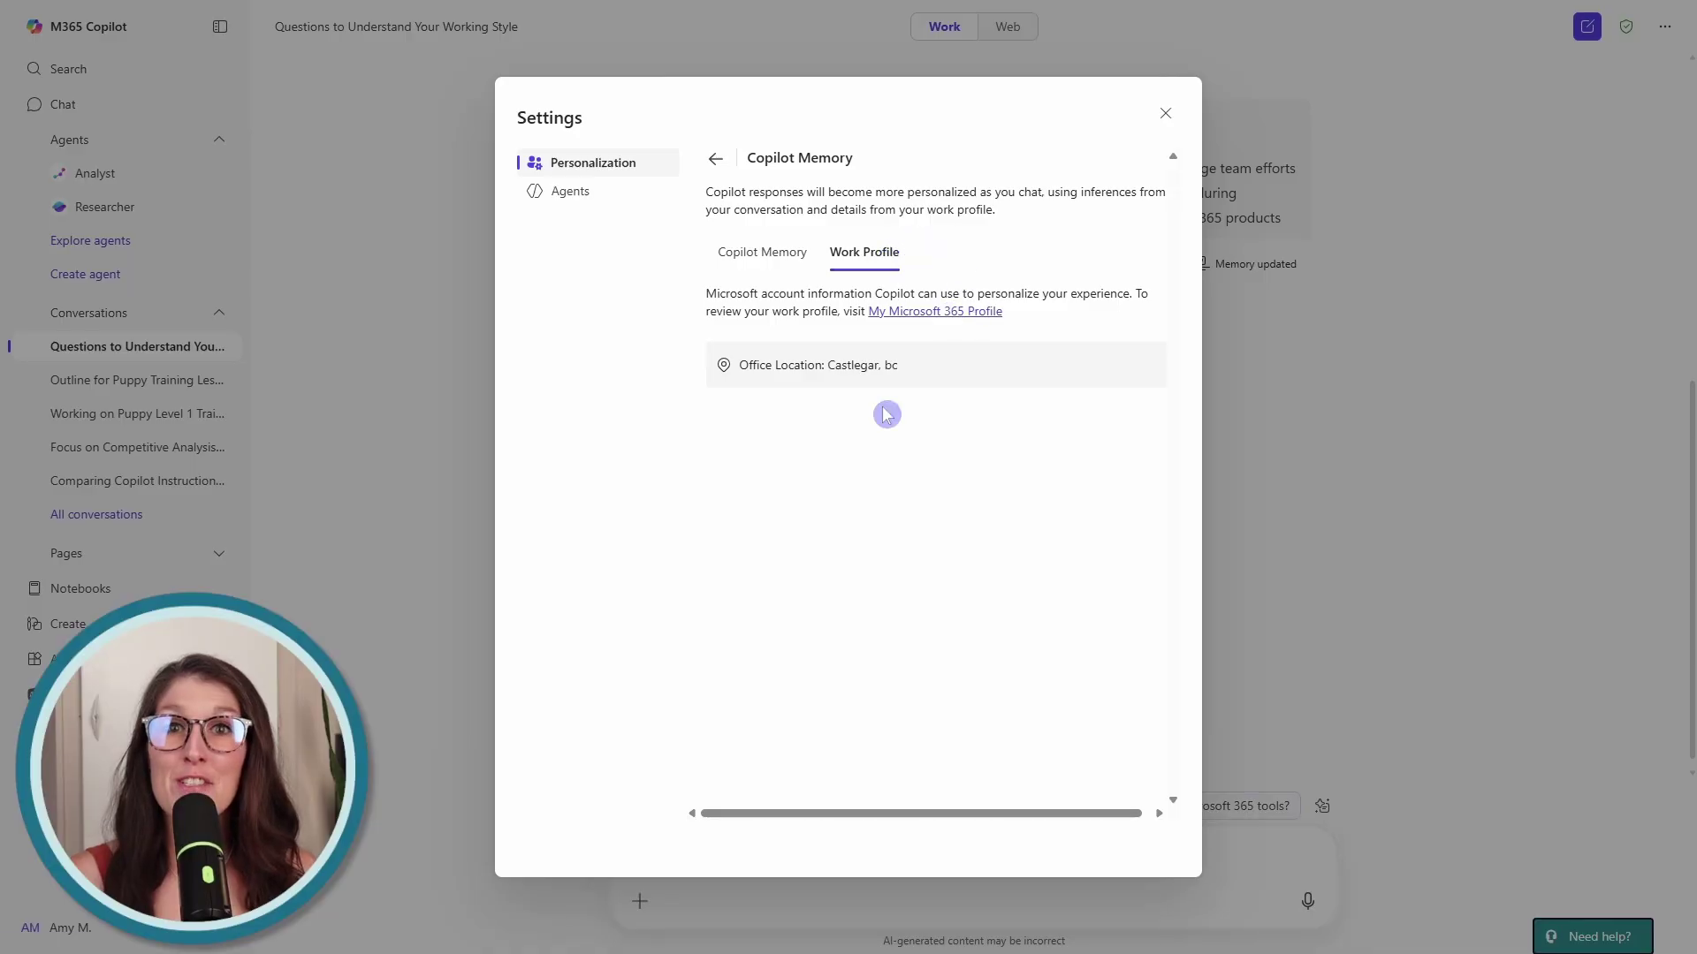
{"action": "left_click", "coordinate": [789, 264]}
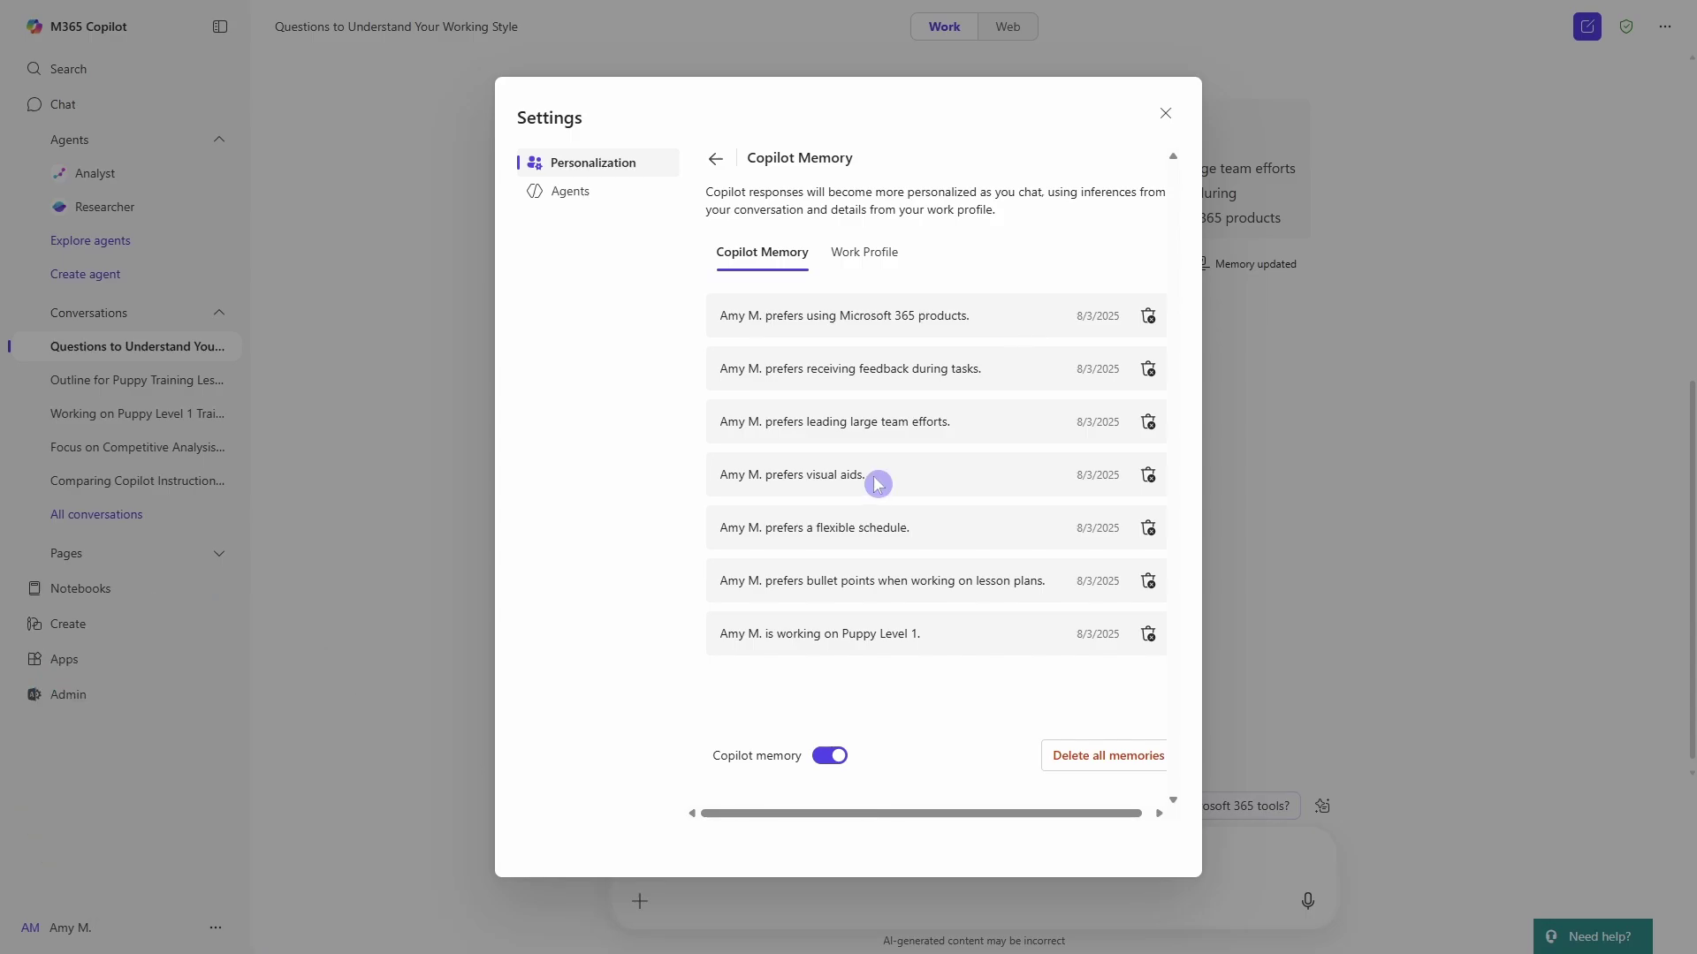
- Return to Copilot Personalization and open the empty Custom Instructions page
{"action": "left_click", "coordinate": [723, 162]}
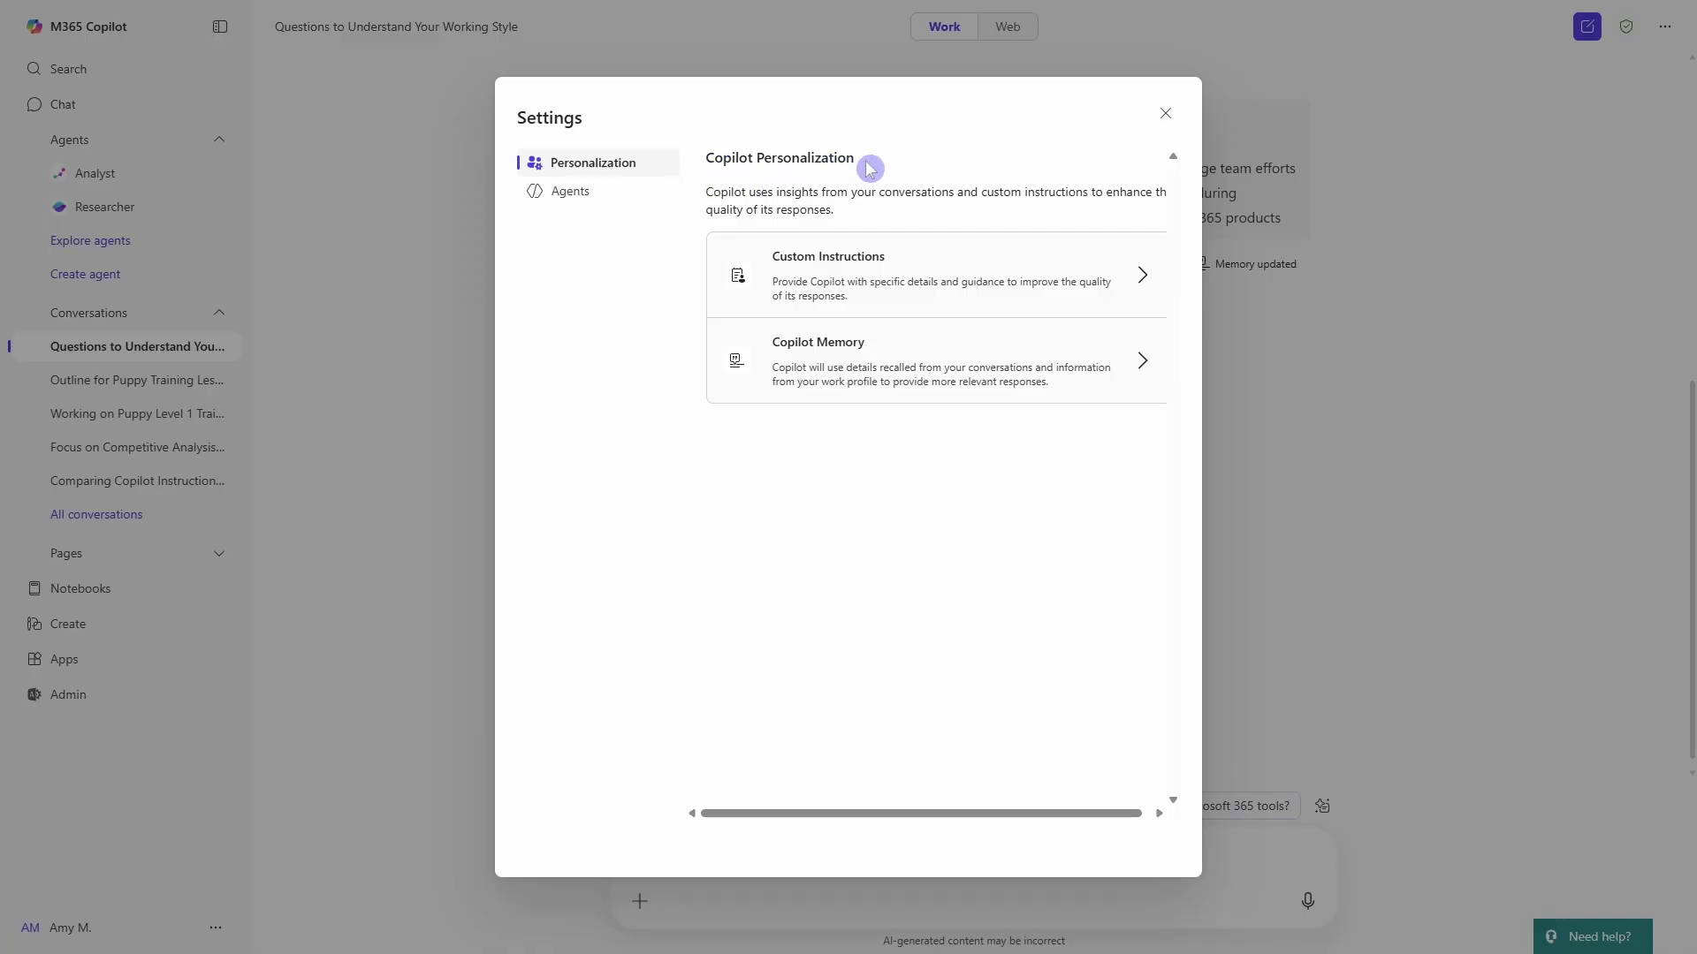
{"action": "left_click", "coordinate": [964, 282]}
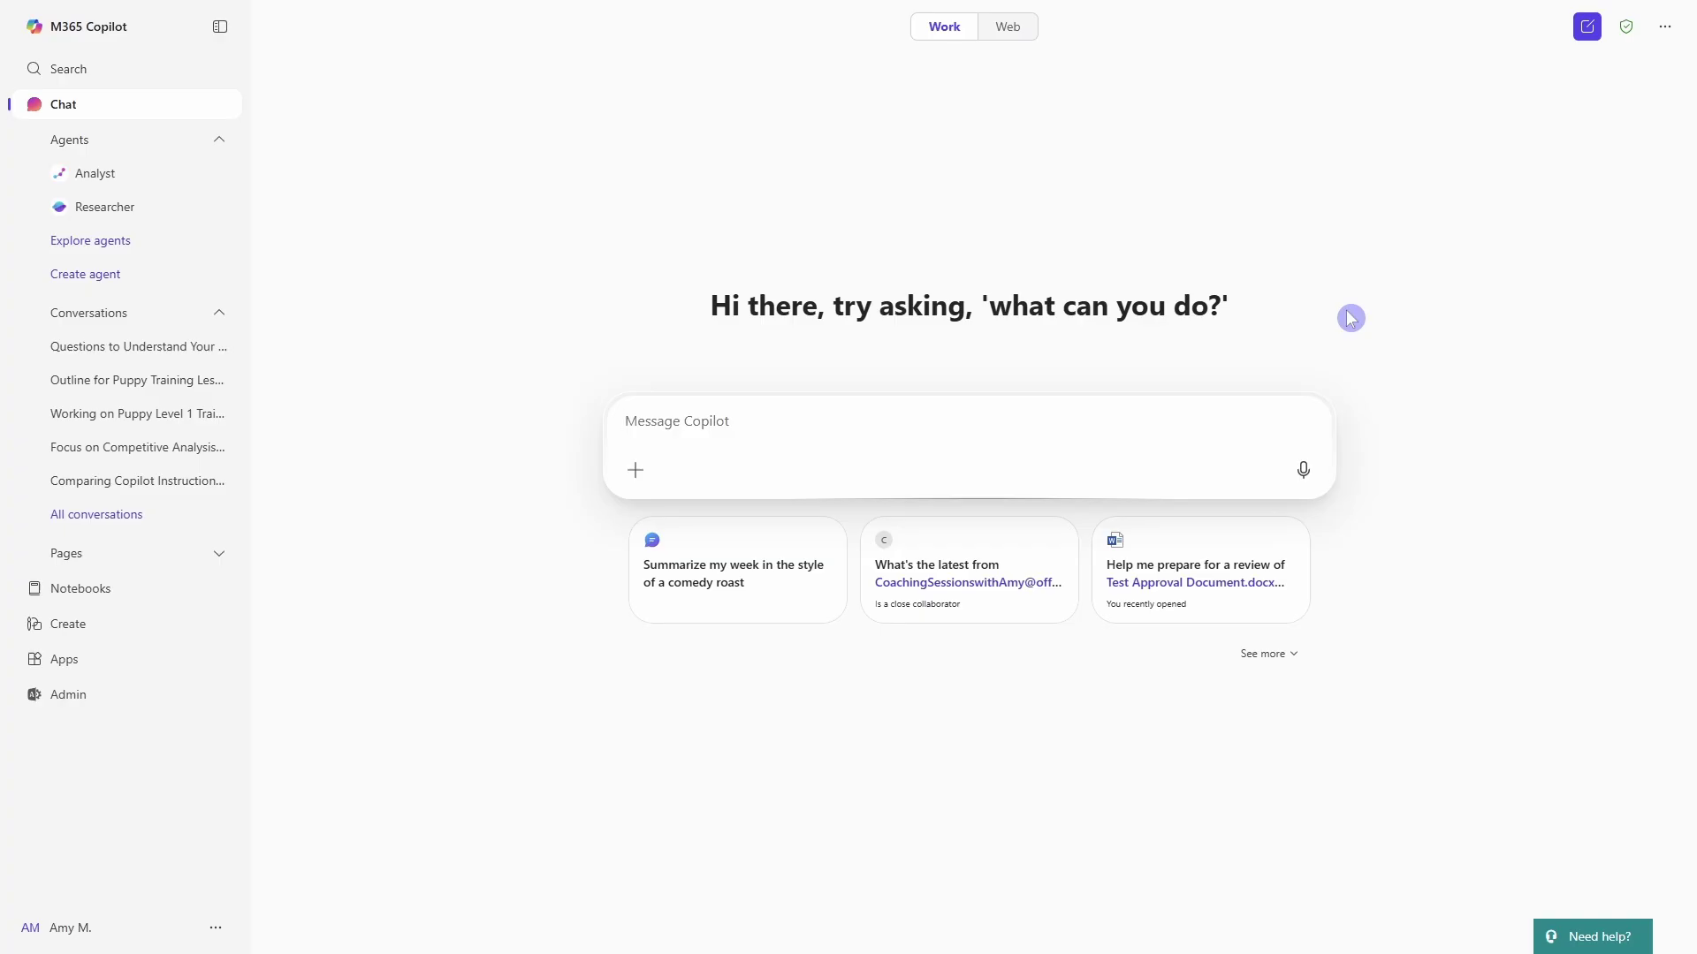
- Go to Copilot Settings and open the Custom Instructions page
{"action": "left_click", "coordinate": [1666, 36]}
{"action": "left_click", "coordinate": [1587, 193]}
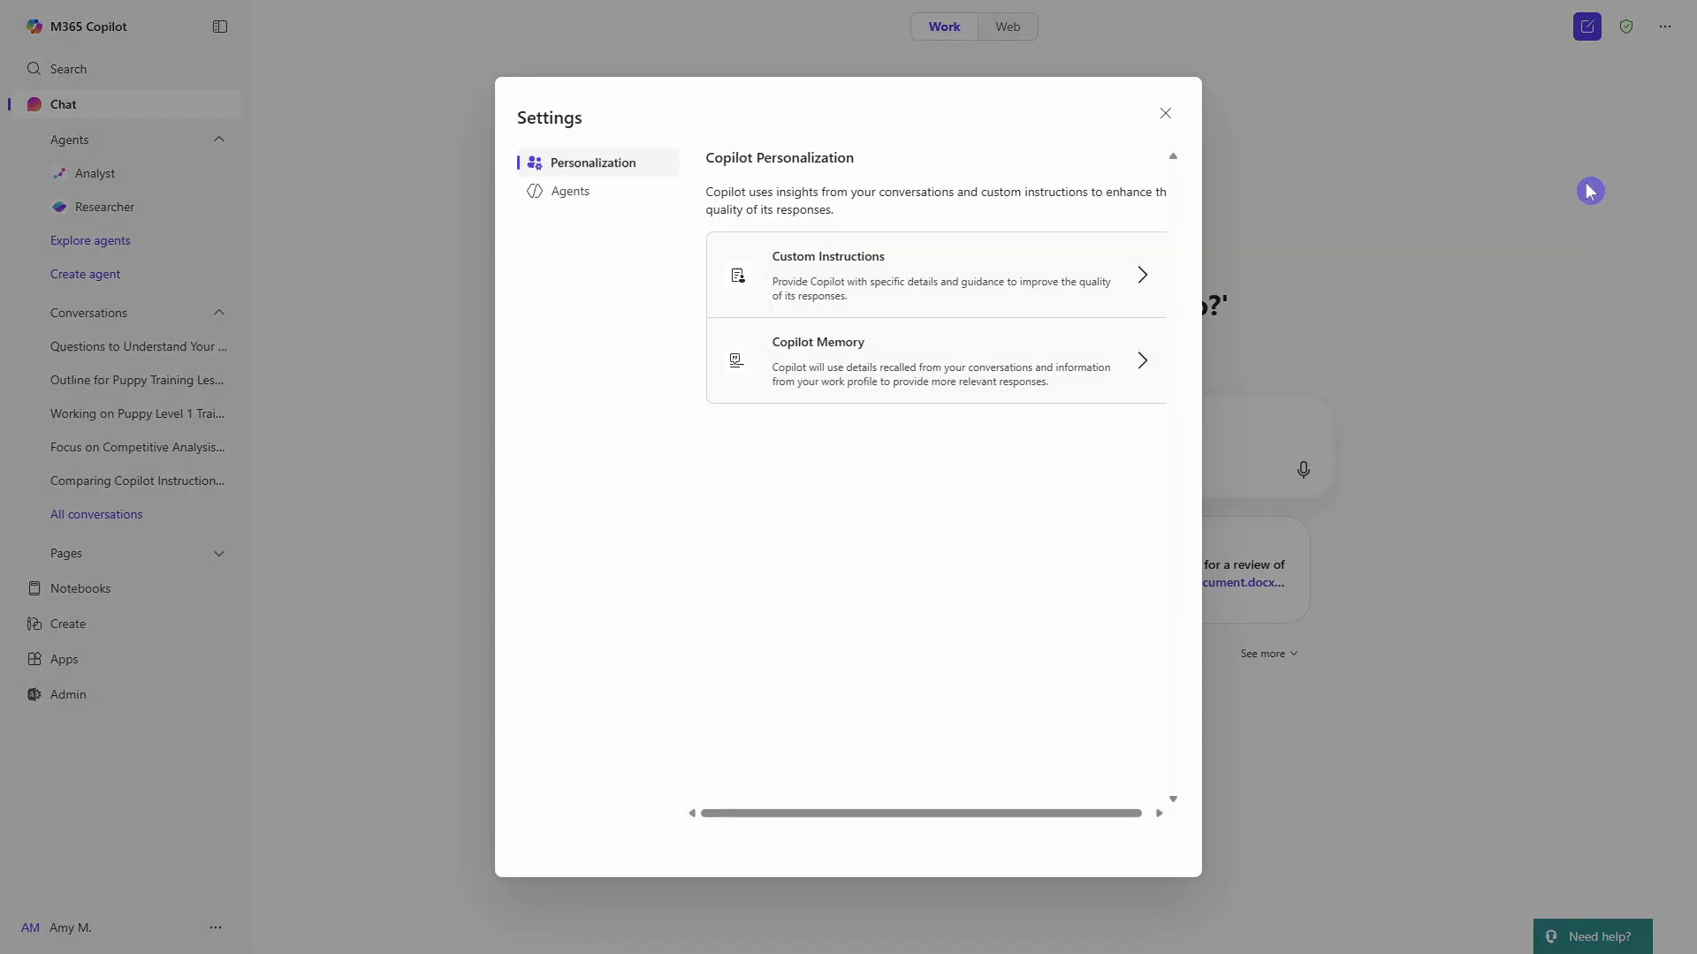
{"action": "left_click", "coordinate": [961, 295]}
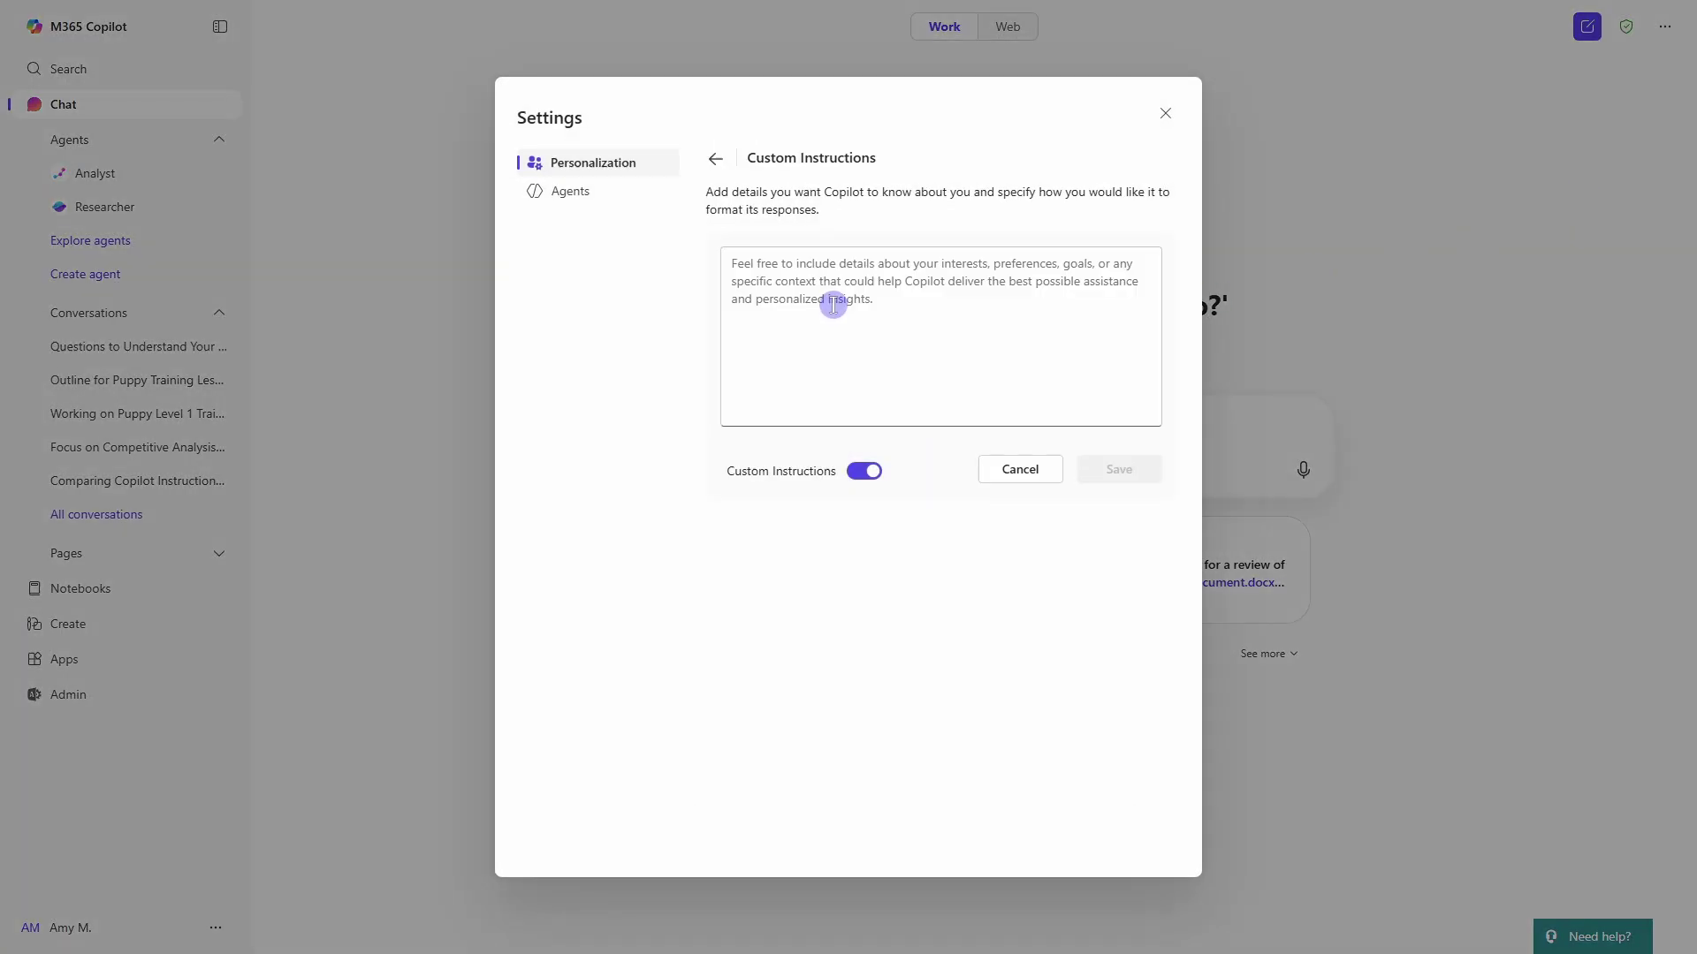
- Save instructions for formal tone, minimal jargon and performance insights, then turn them off
{"action": "left_click", "coordinate": [837, 306]}
{"action": "type", "text": "• Use a formal tone and summarize with strategic implications. • Avoid technical jargon unless essential for decision-making. • Prioritize insights on performance, market dynamics, and leadership."}
{"action": "left_click", "coordinate": [1115, 469]}
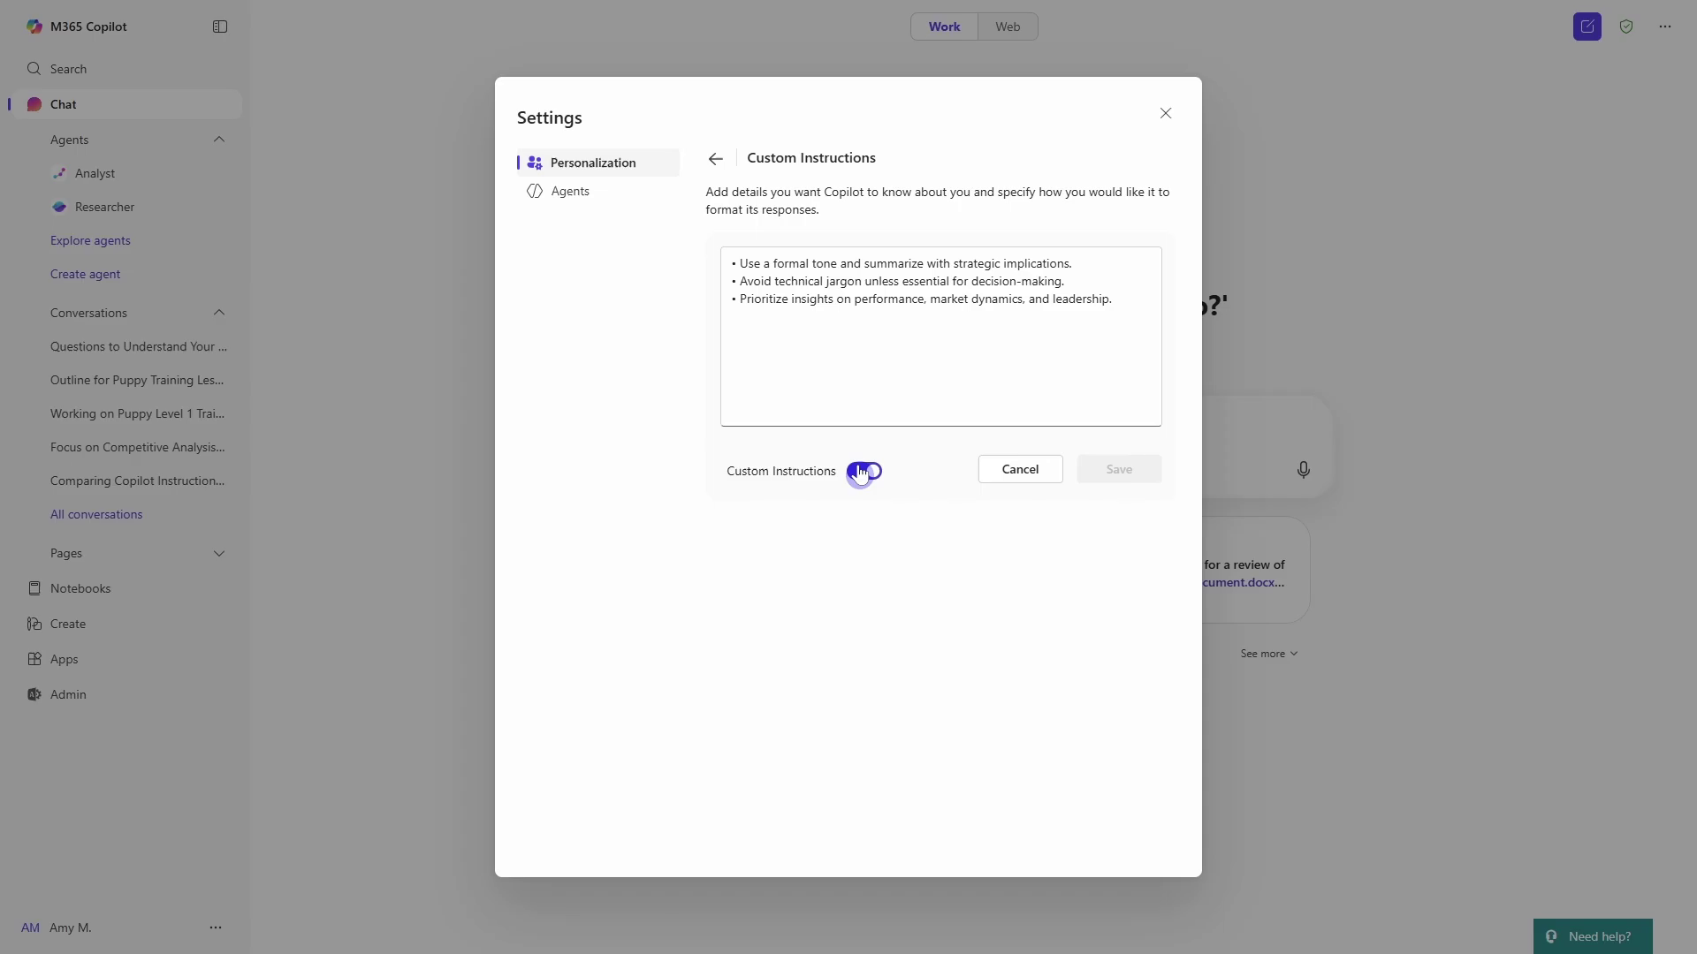
{"action": "left_click", "coordinate": [862, 474]}
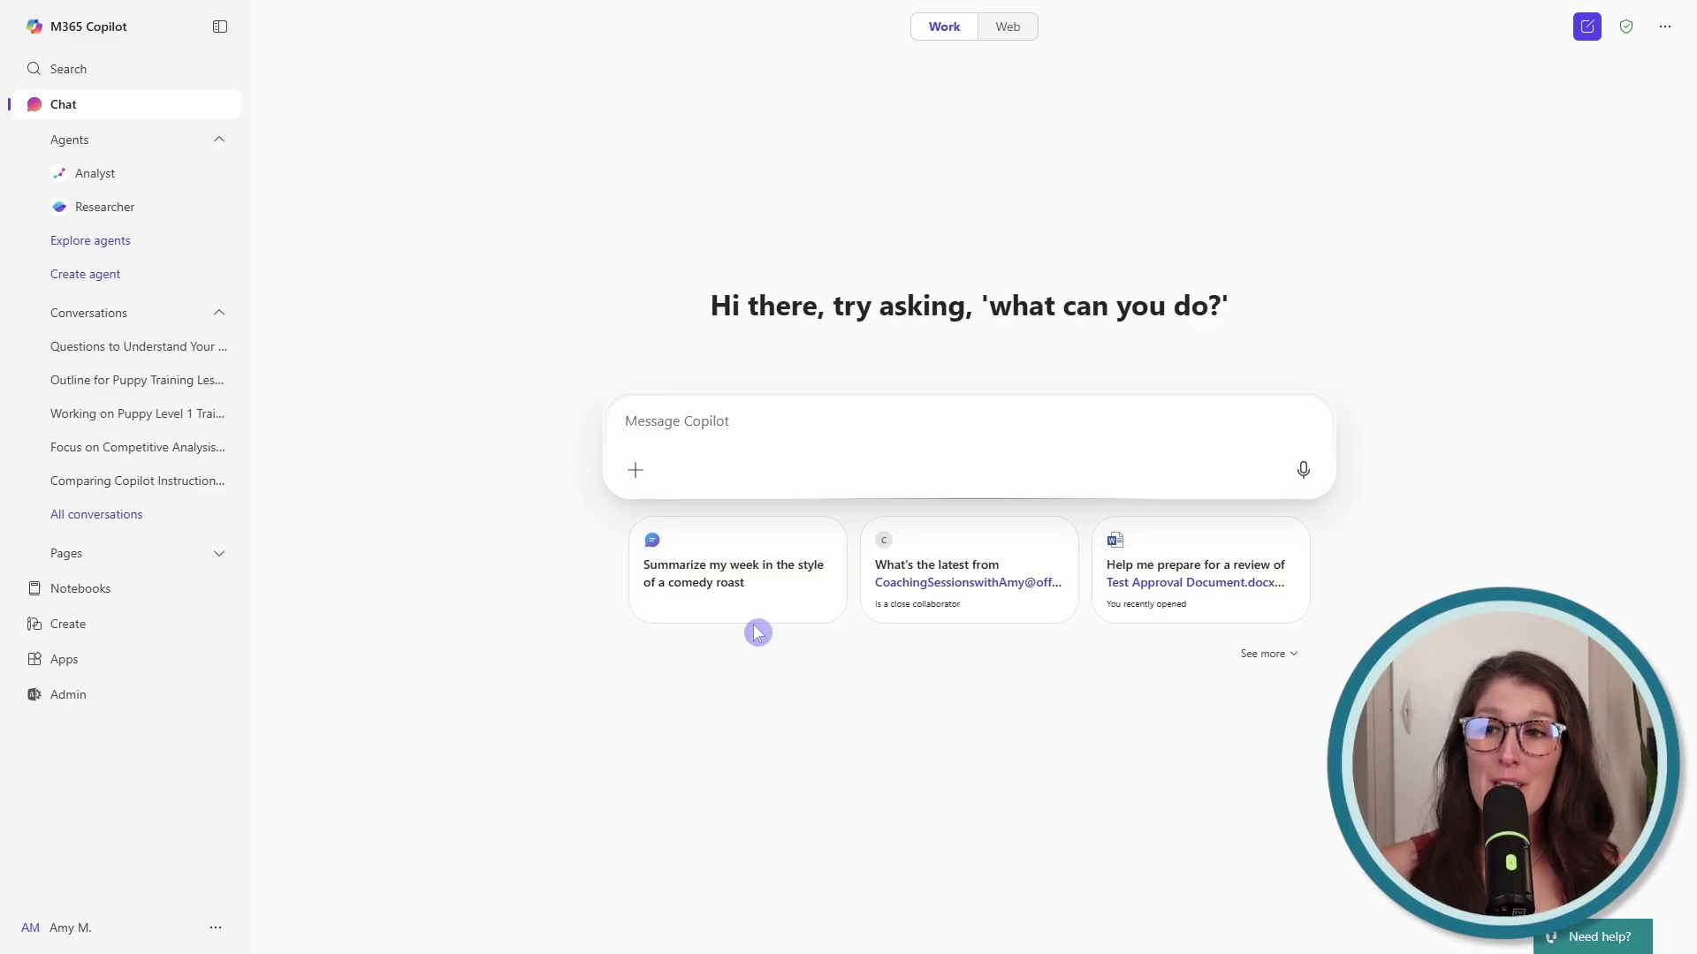
- Open the Buddy - Puppy Training Sessions notebook and review its Copilot instructions without changes
{"action": "left_click", "coordinate": [85, 595]}
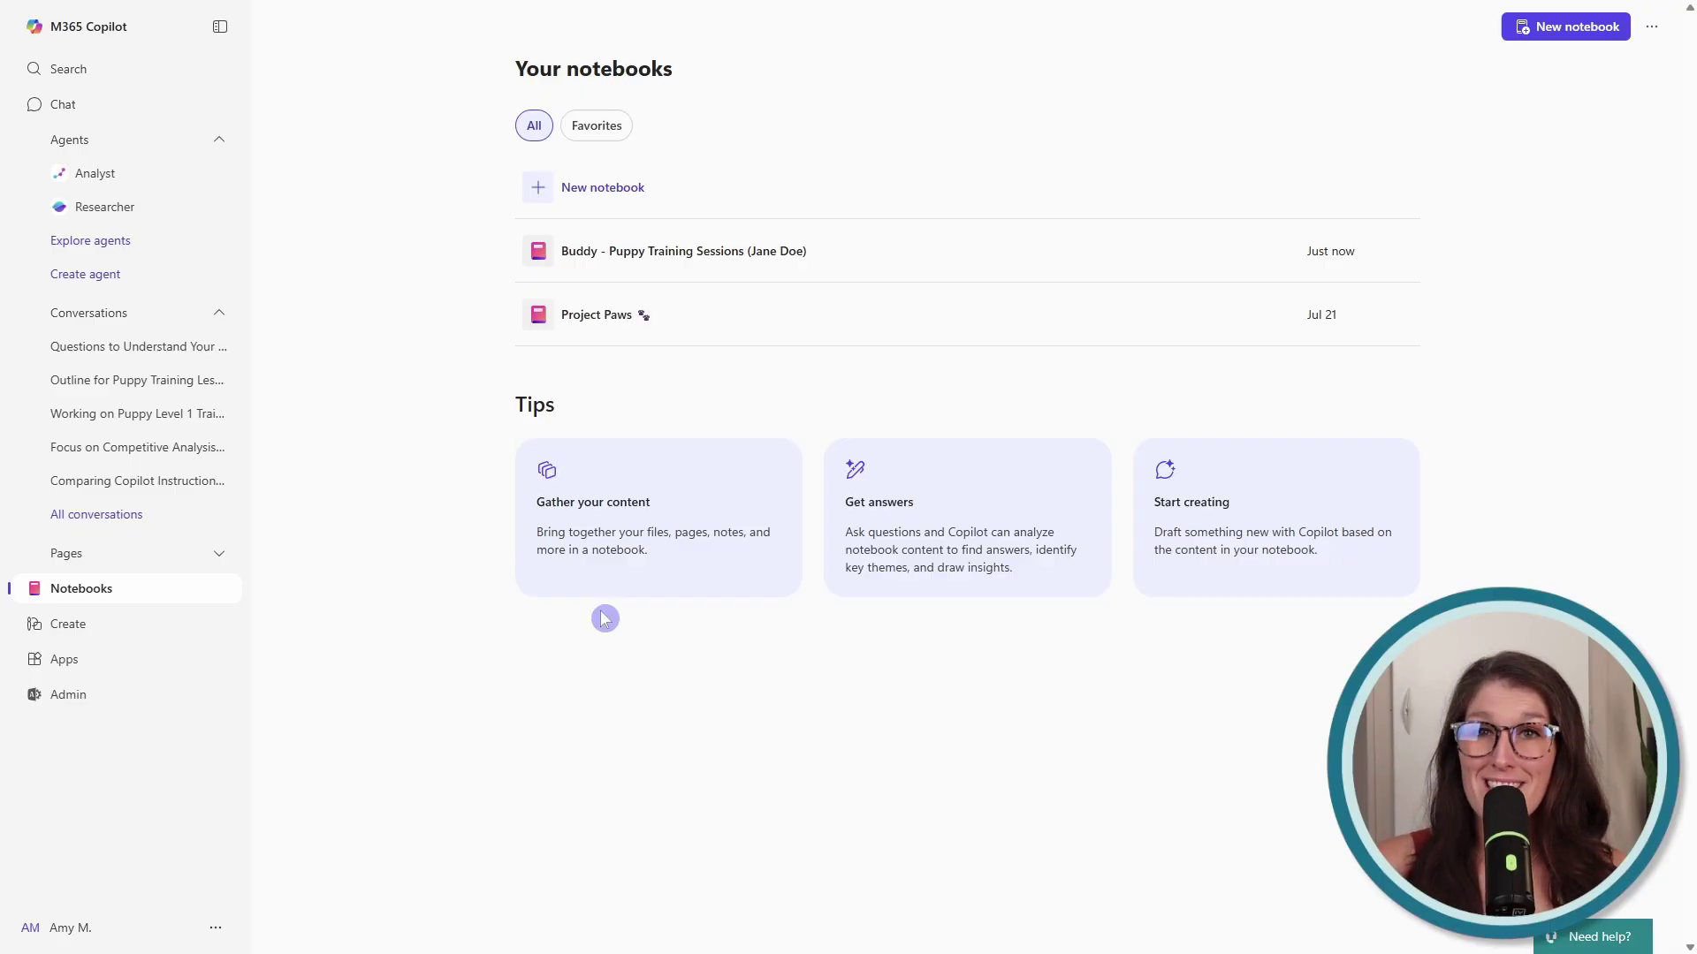
{"action": "left_click", "coordinate": [828, 262]}
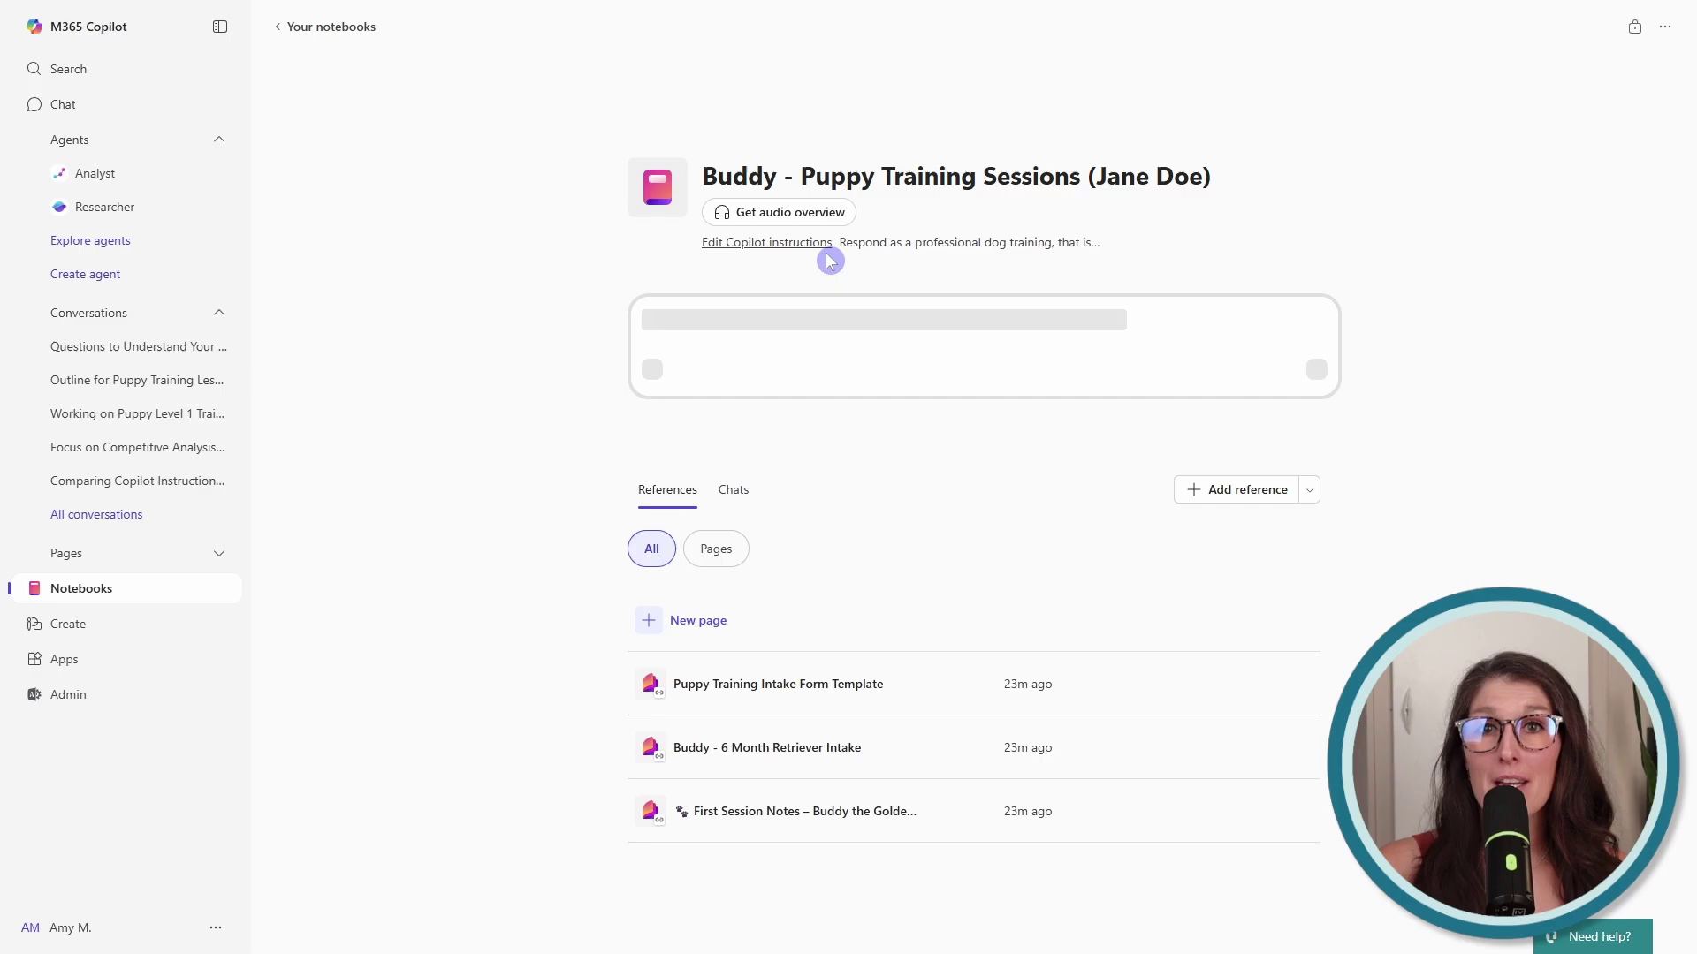
{"action": "left_click", "coordinate": [777, 244]}
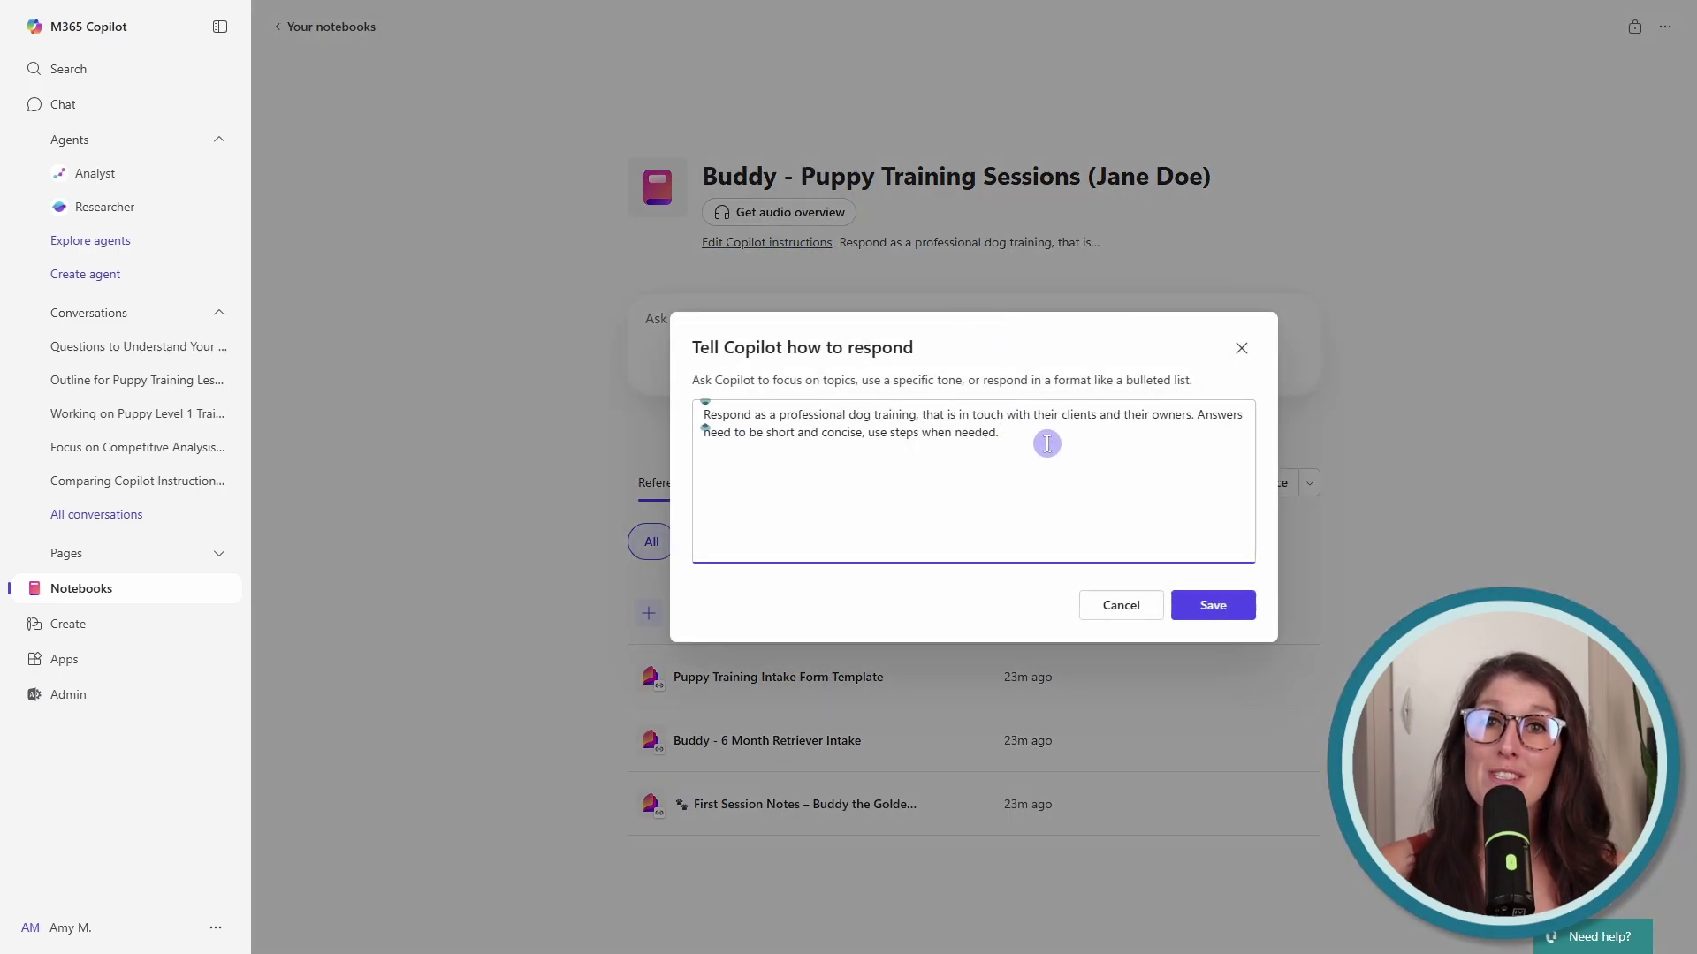
{"action": "key", "text": "shift+Tab"}
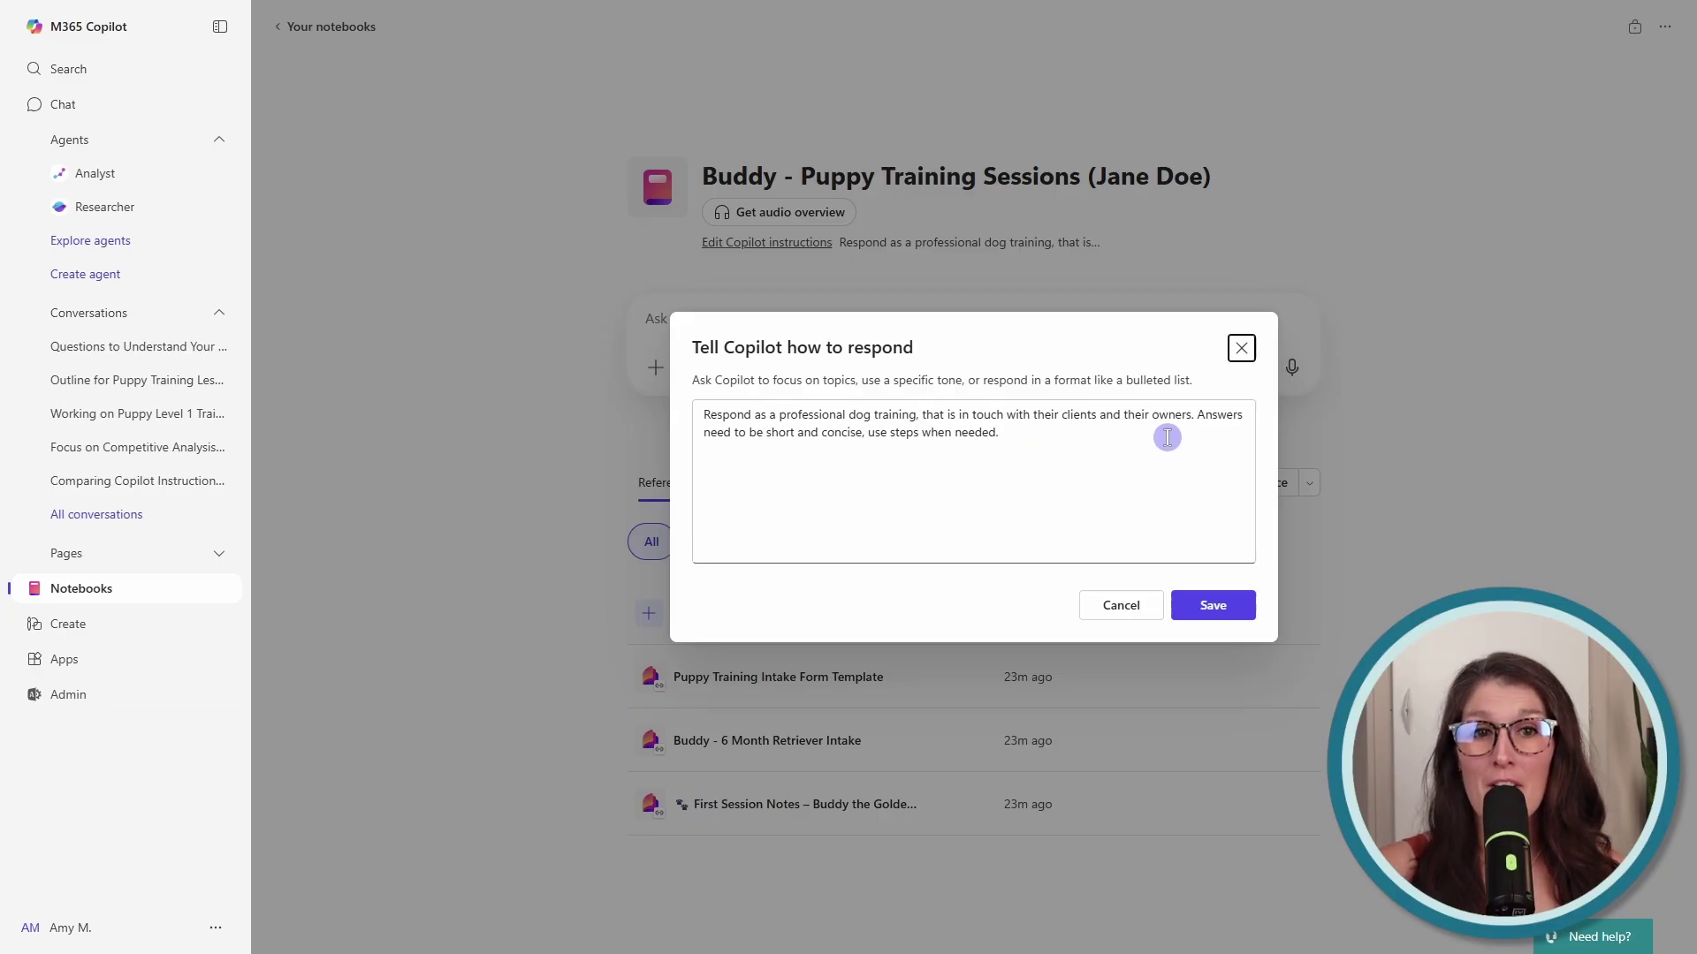
{"action": "left_click", "coordinate": [1242, 348]}
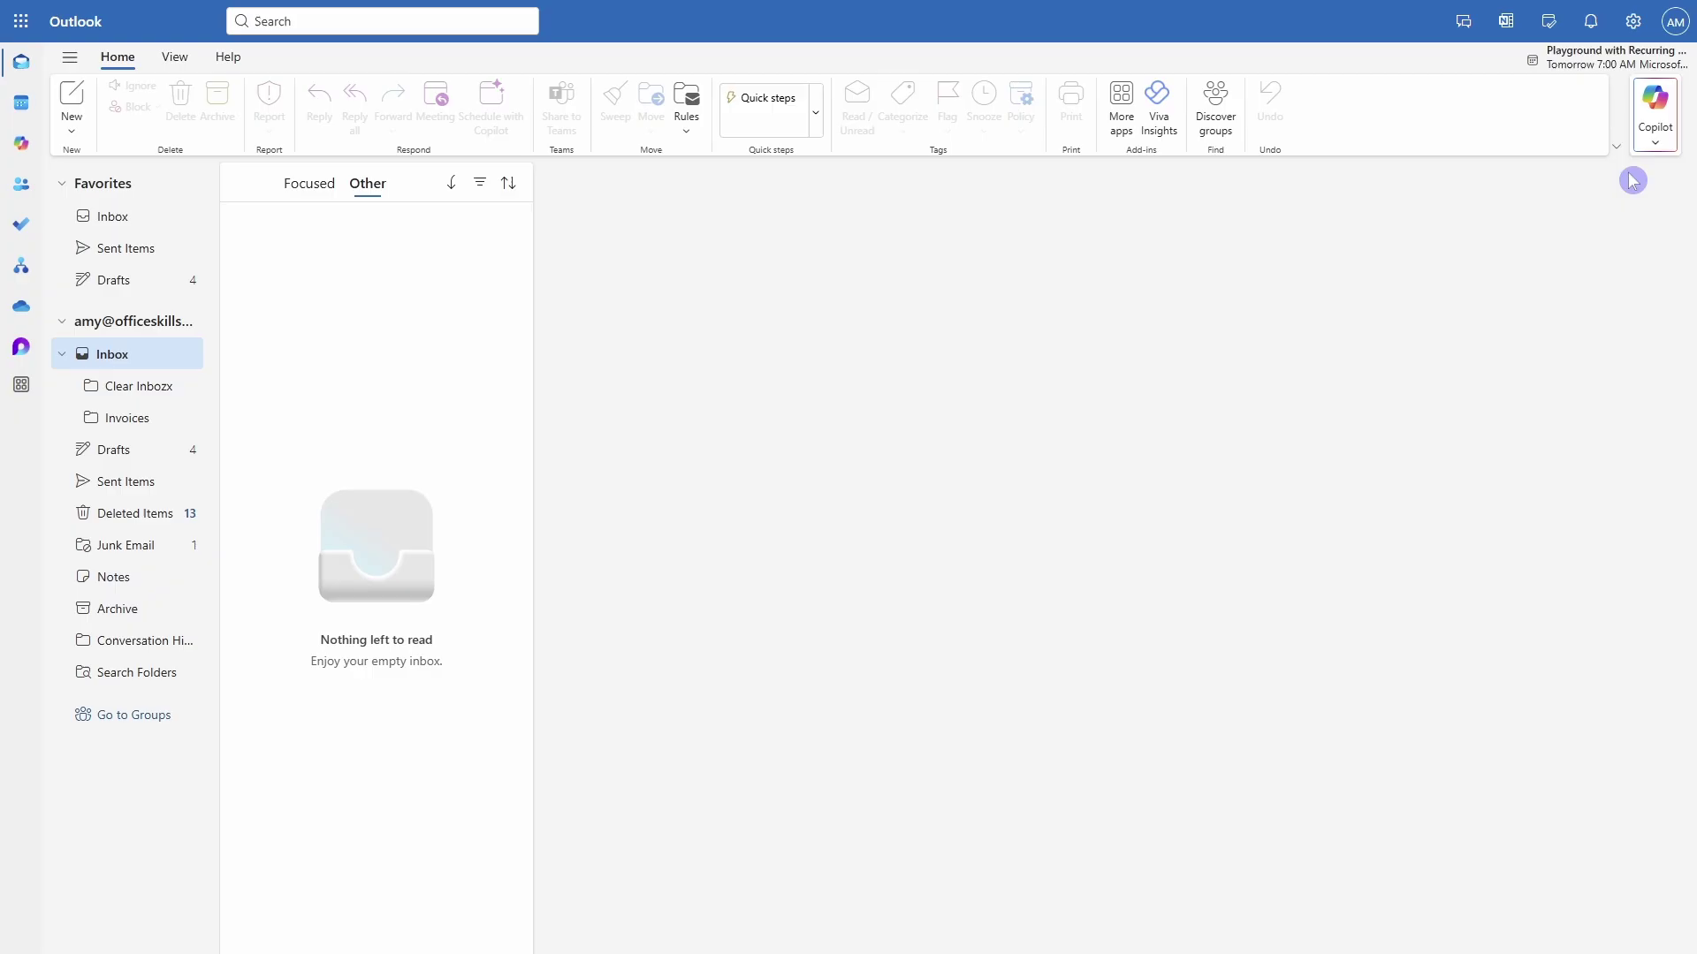
- Open Outlook's Copilot pane, view Settings > Personalization, then return to the chat
{"action": "left_click", "coordinate": [1656, 104]}
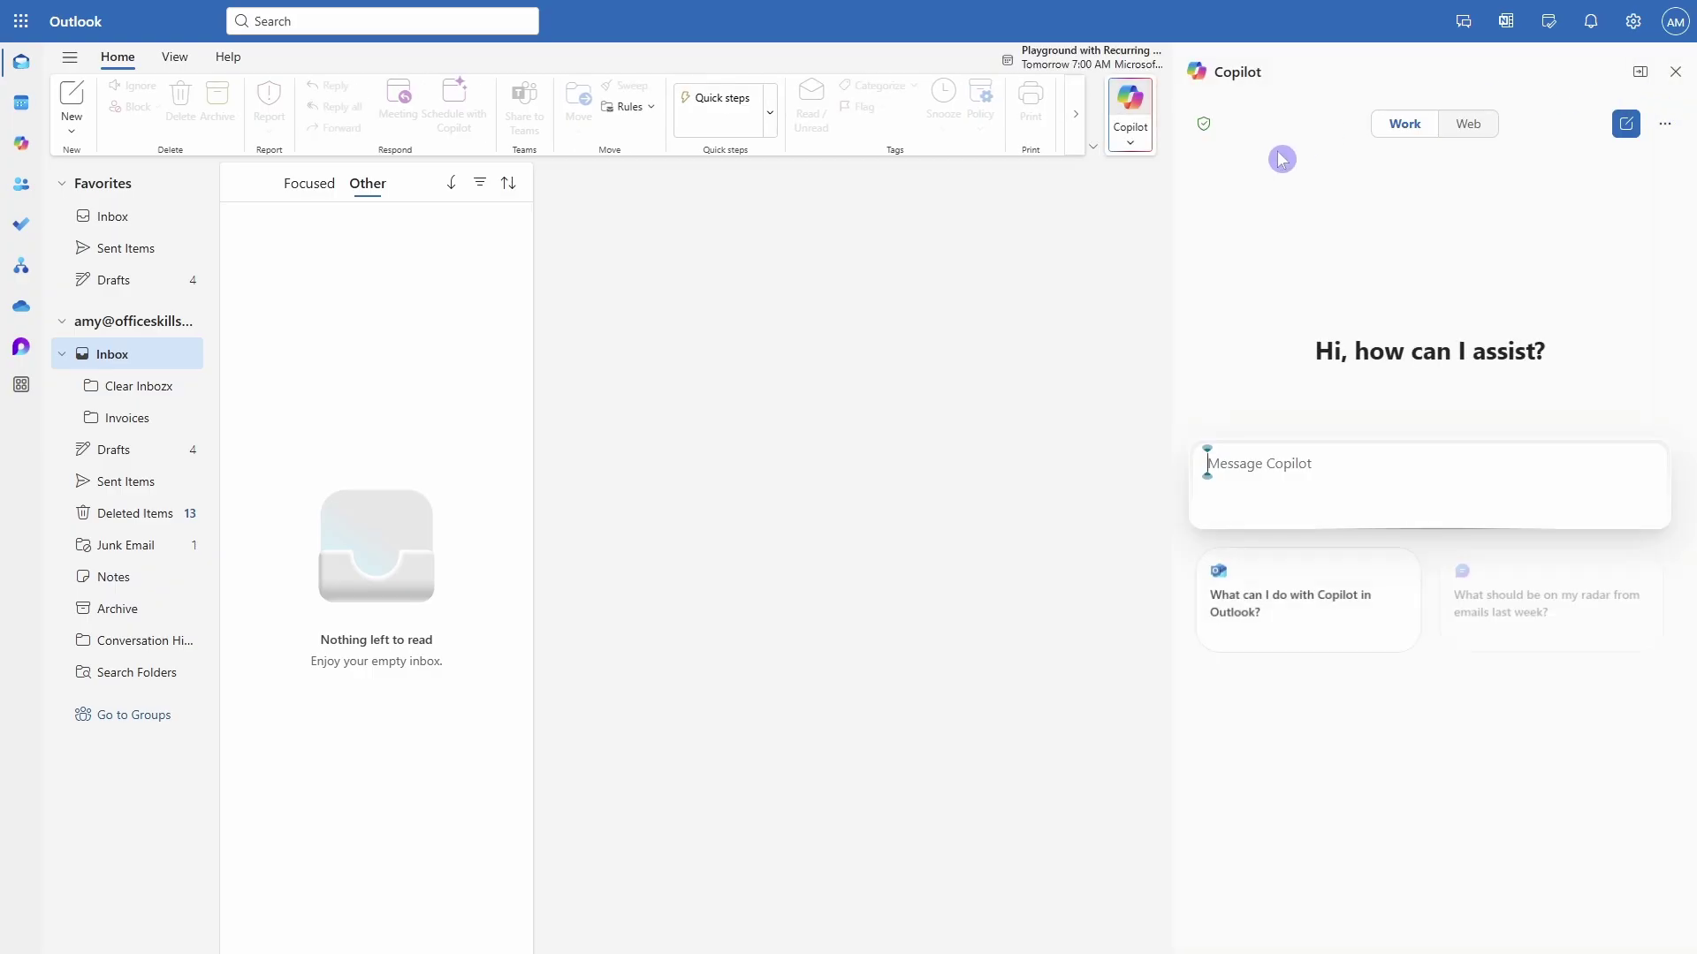
{"action": "left_click", "coordinate": [1660, 127]}
{"action": "left_click", "coordinate": [1591, 321]}
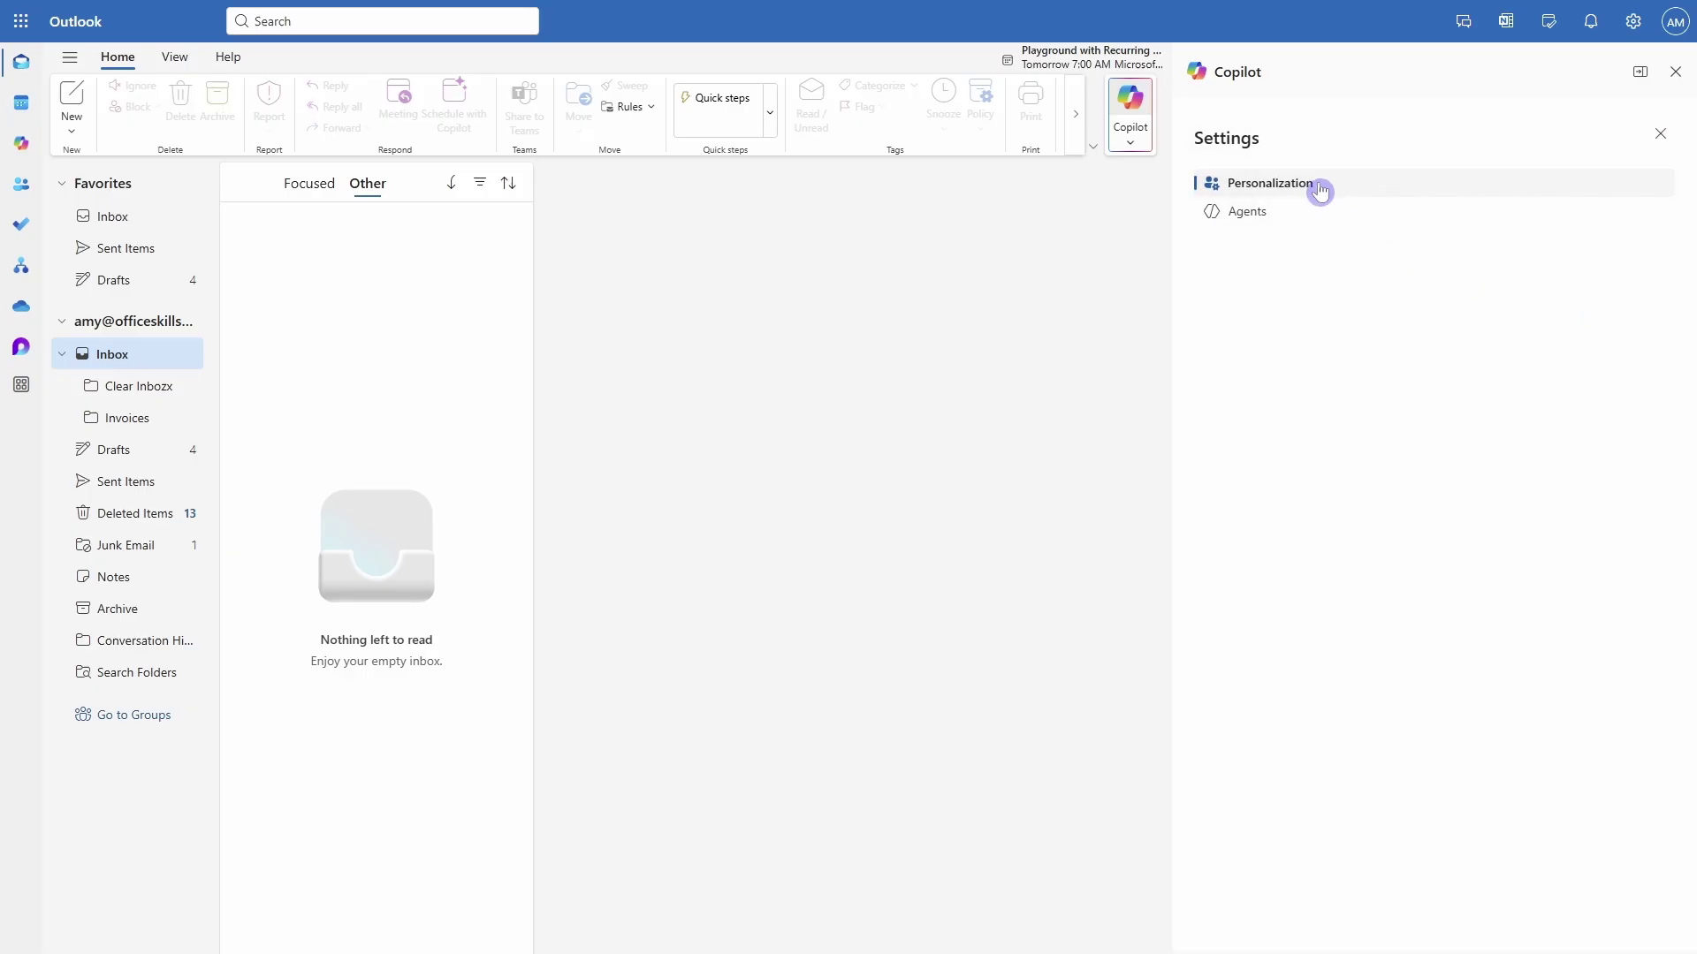
{"action": "left_click", "coordinate": [1321, 192]}
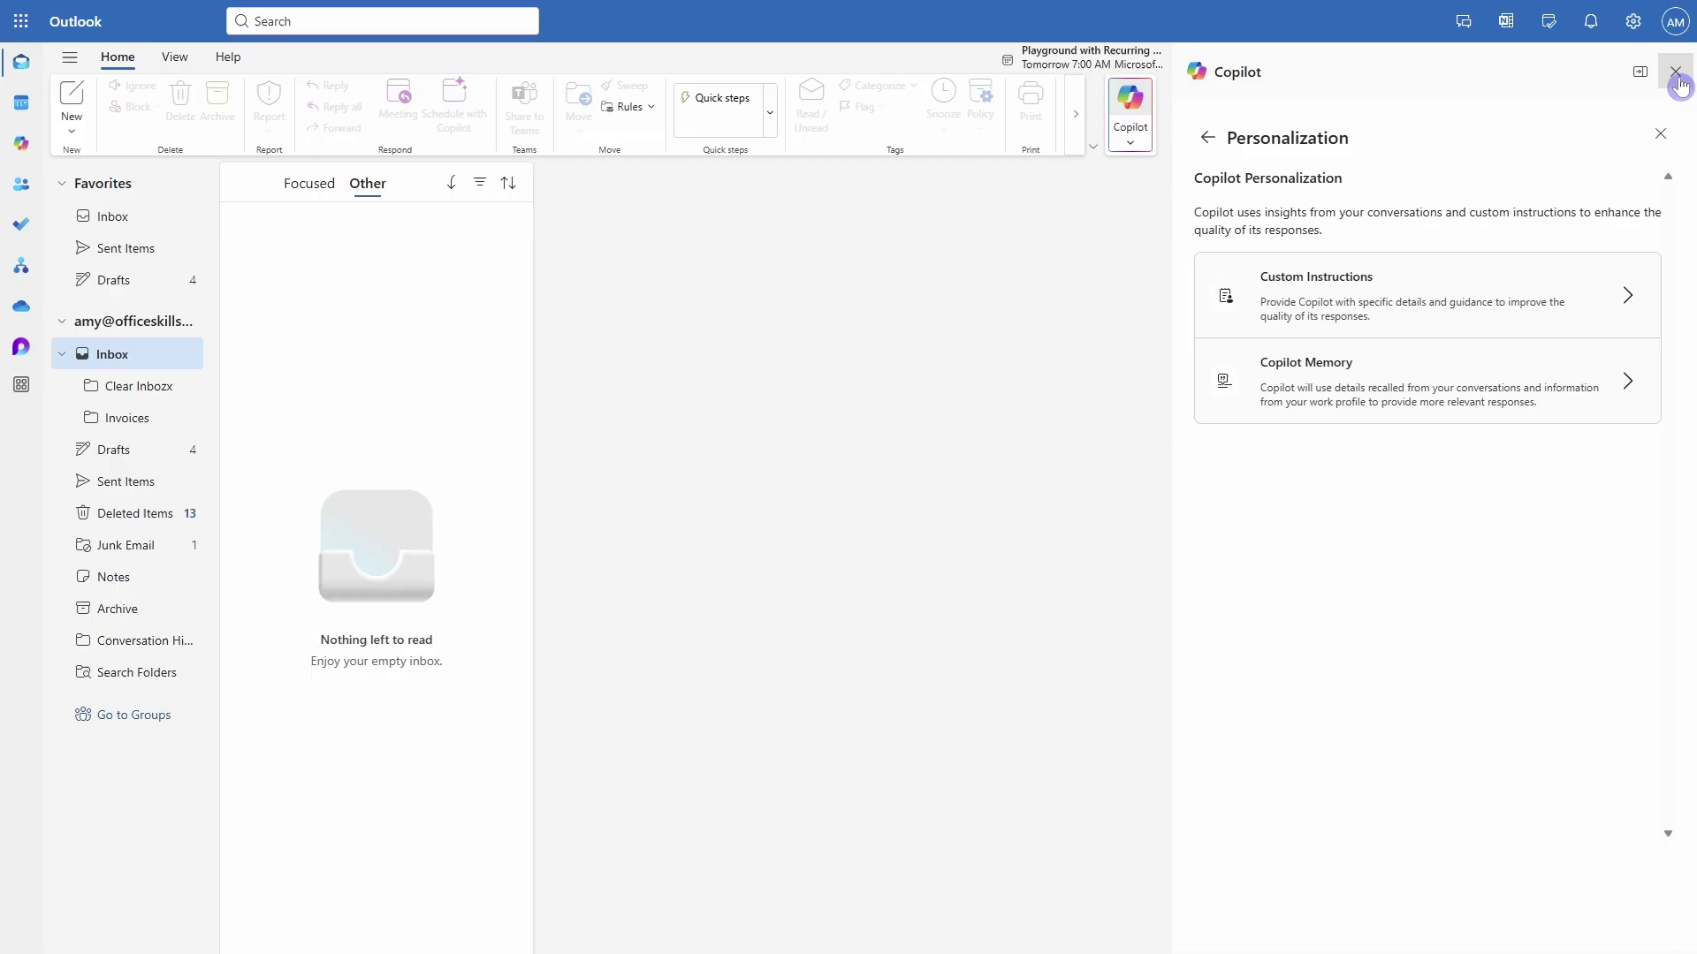
{"action": "left_click", "coordinate": [1662, 139]}
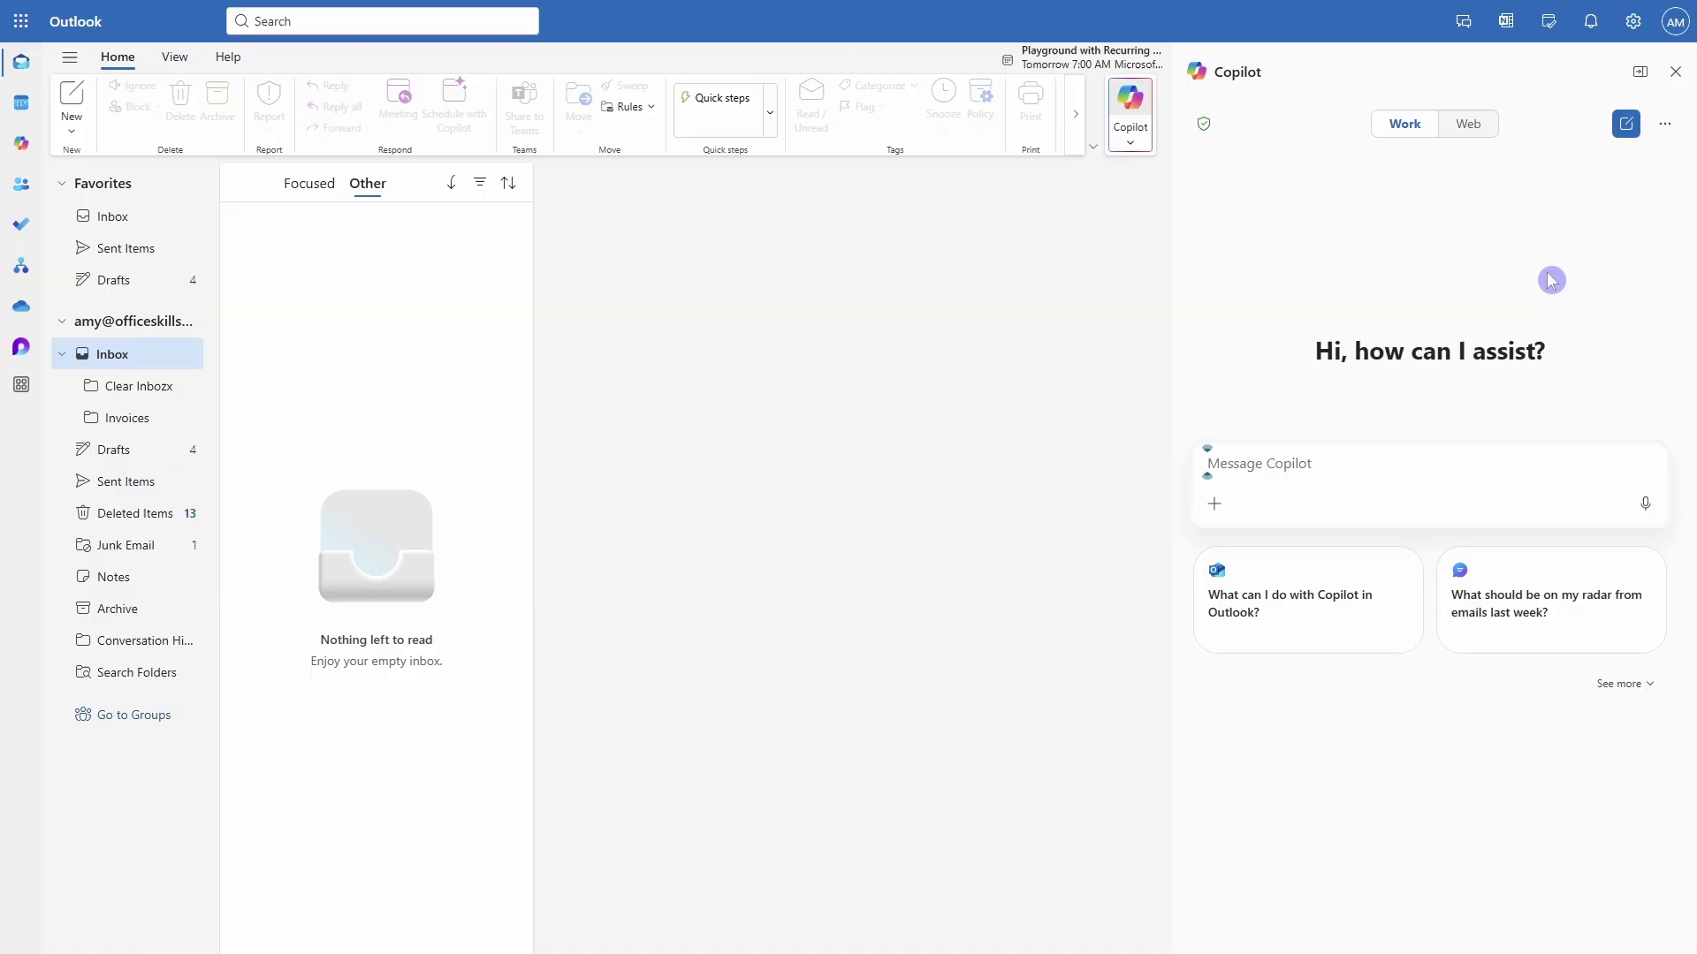
- Show Outlook's Copilot Draft Instructions settings: encouraging, clear, supportive tone, medium length, 'Hi [persons name]' greeting
{"action": "left_click", "coordinate": [1633, 23]}
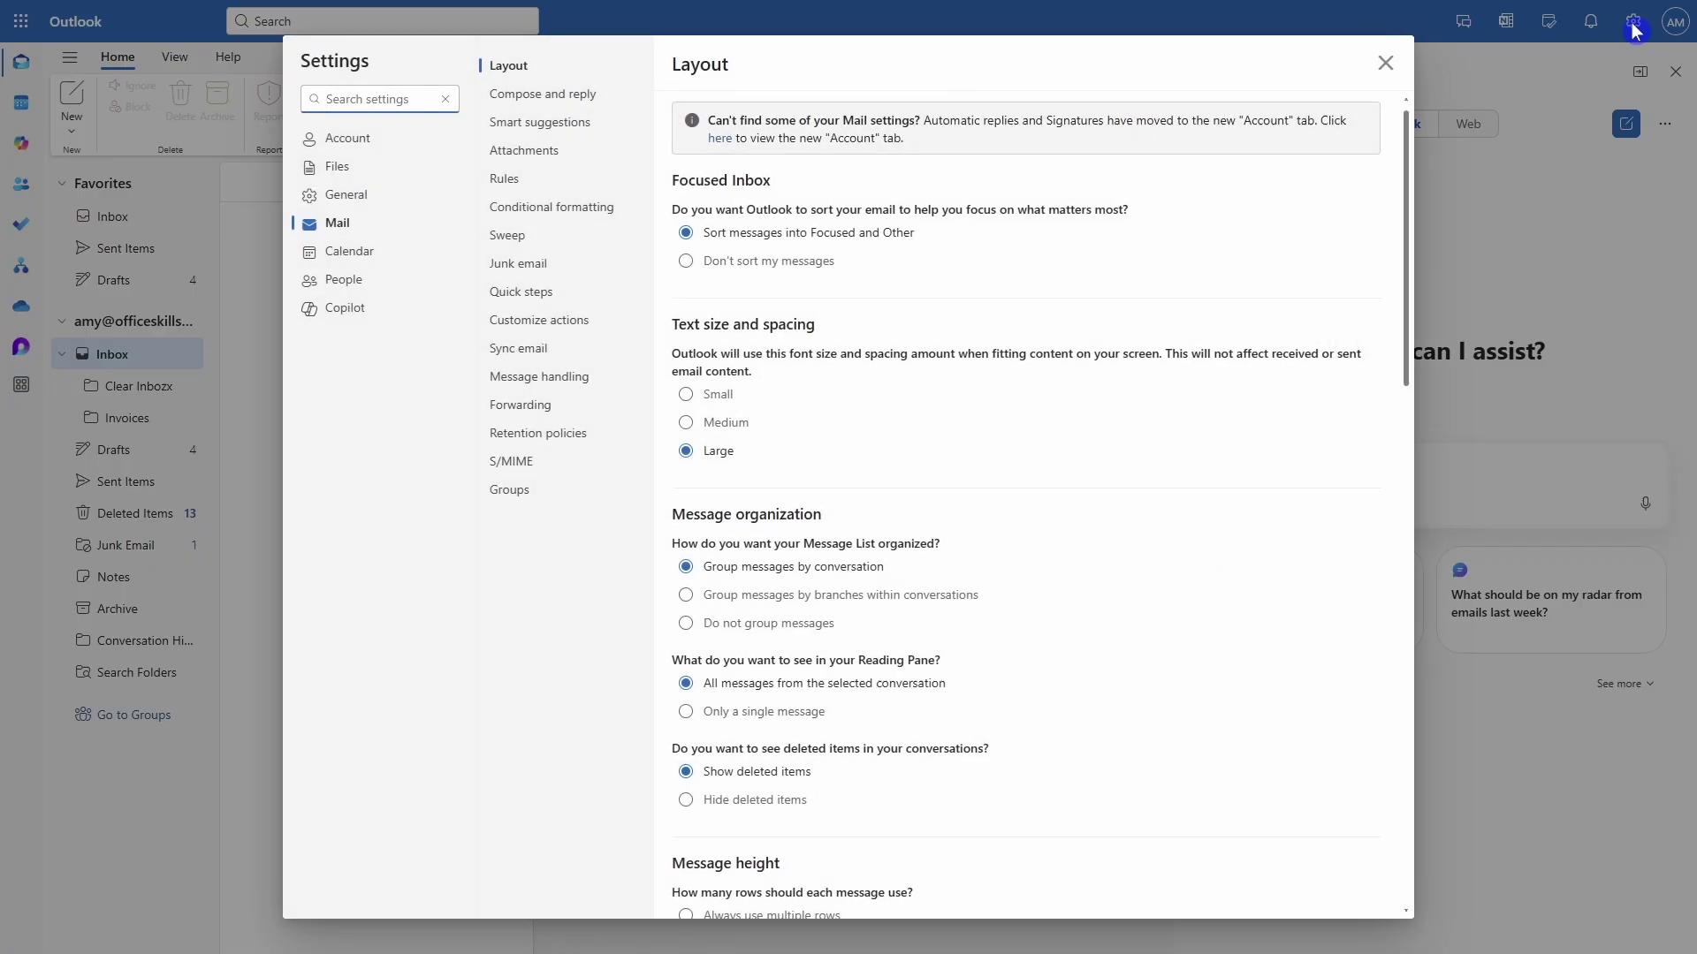
{"action": "left_click", "coordinate": [350, 314]}
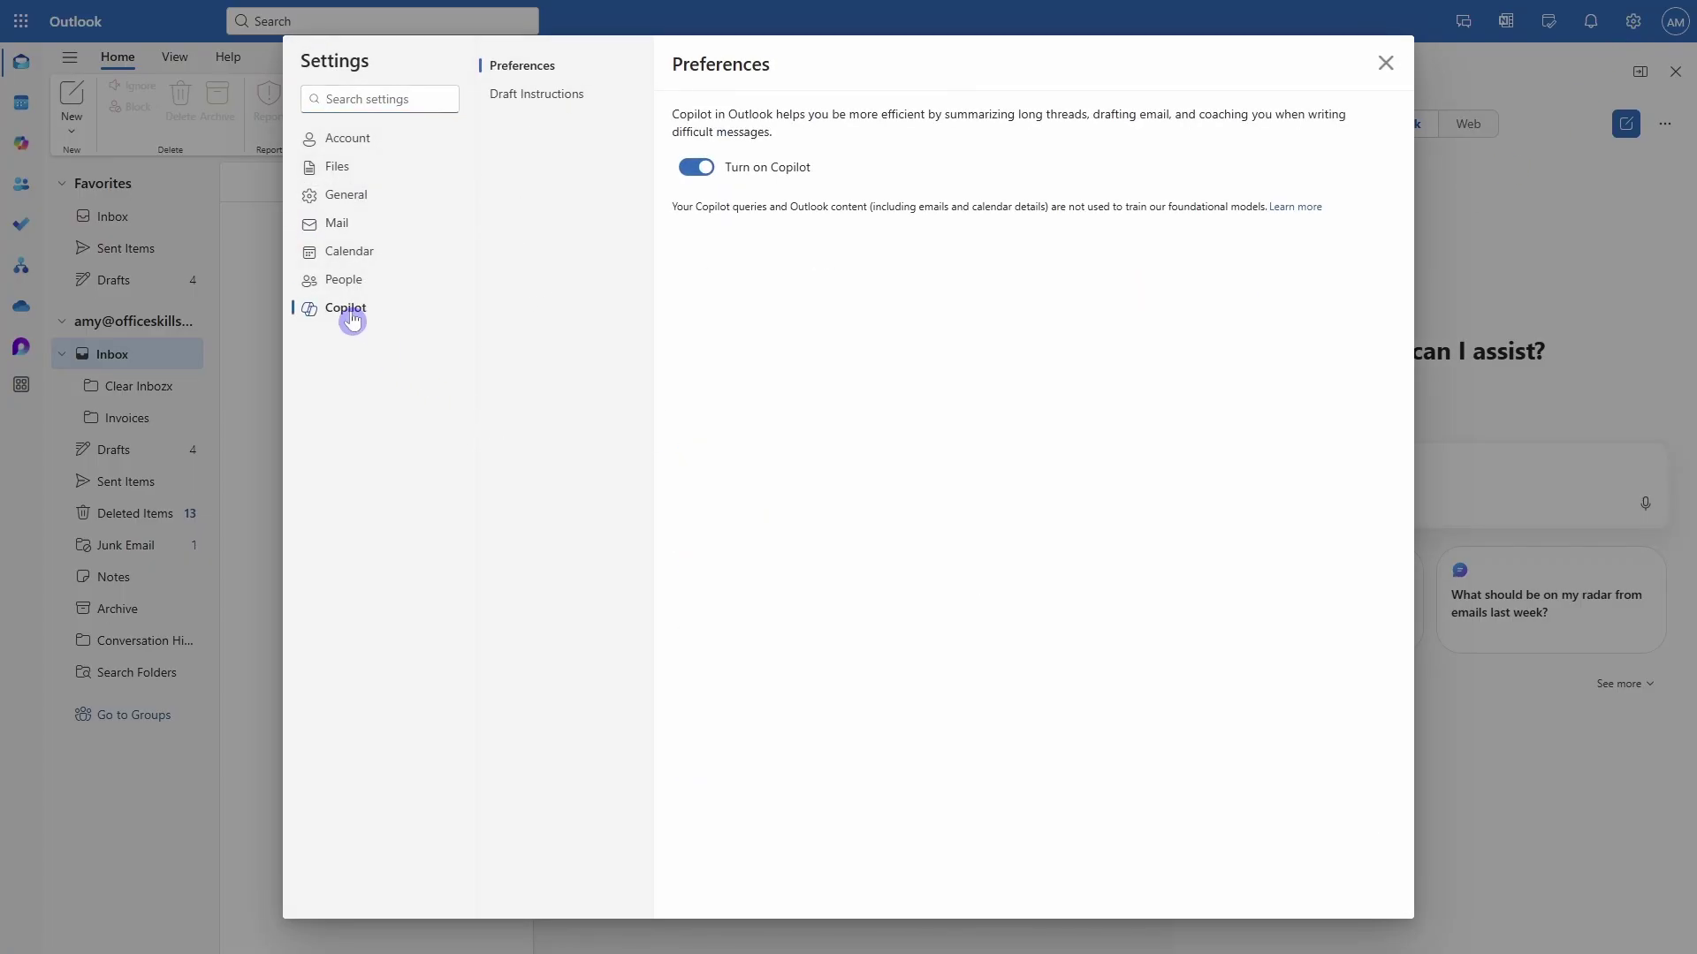
{"action": "left_click", "coordinate": [578, 110]}
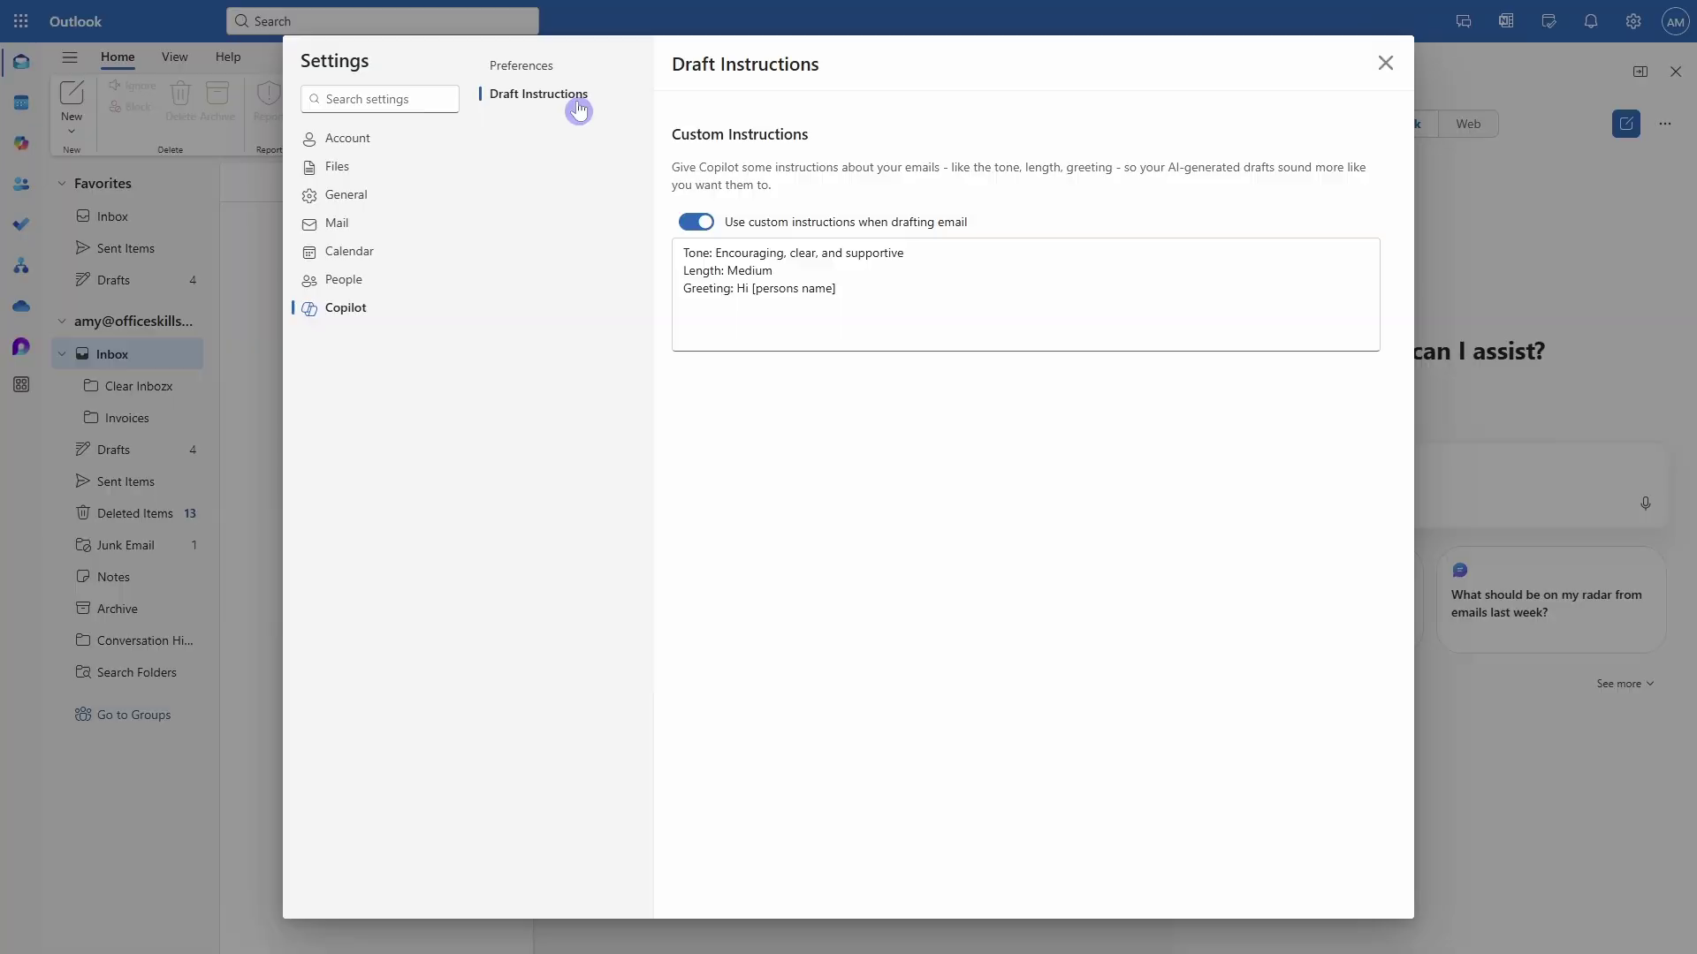